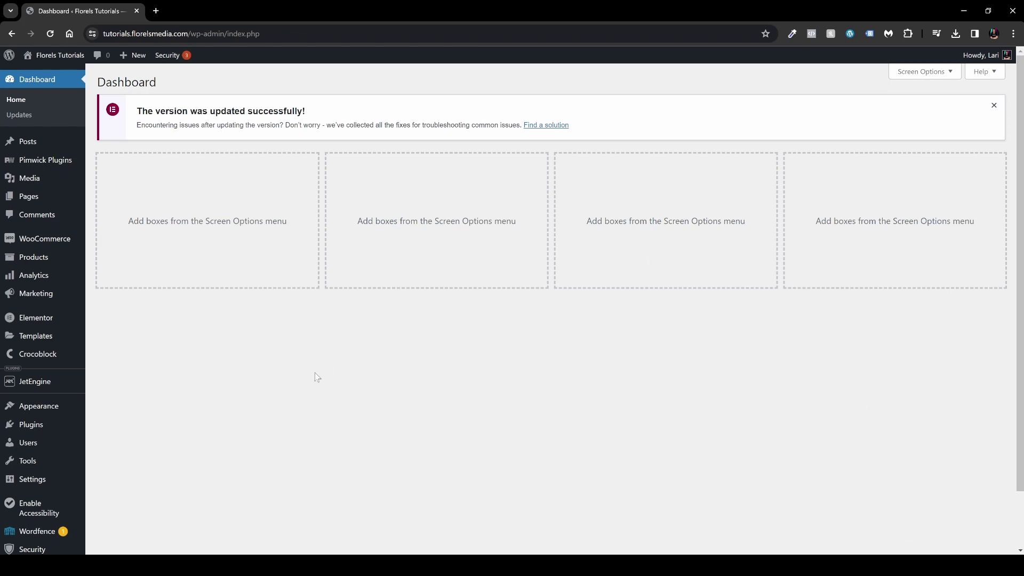
View the list of plugins installed on the site
{"action": "mouse_move", "coordinate": [40, 319]}
{"action": "left_click", "coordinate": [31, 424]}
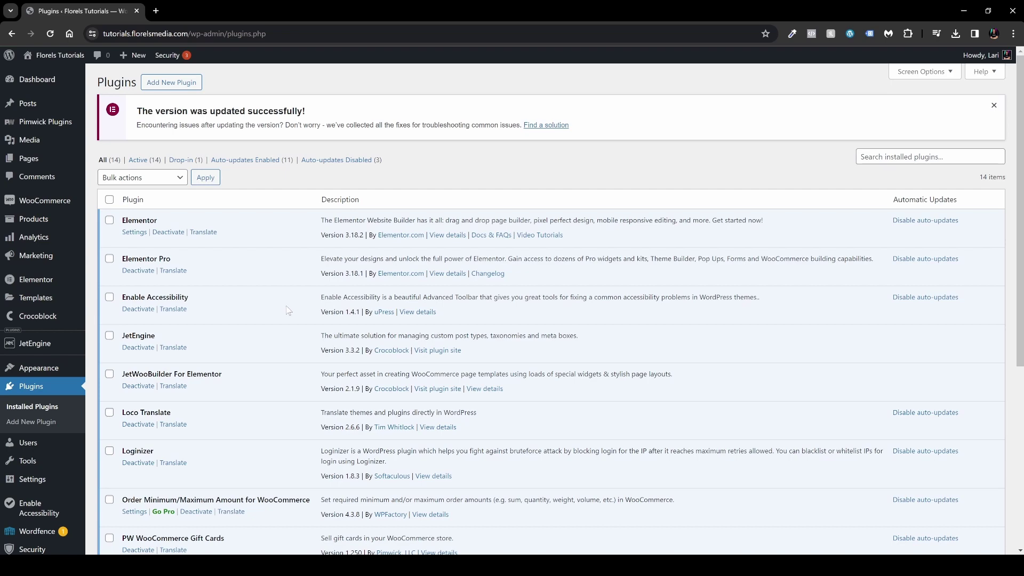
Create a new page titled "Loop Carousel And Loop Grid" and publish it
{"action": "left_click", "coordinate": [57, 158]}
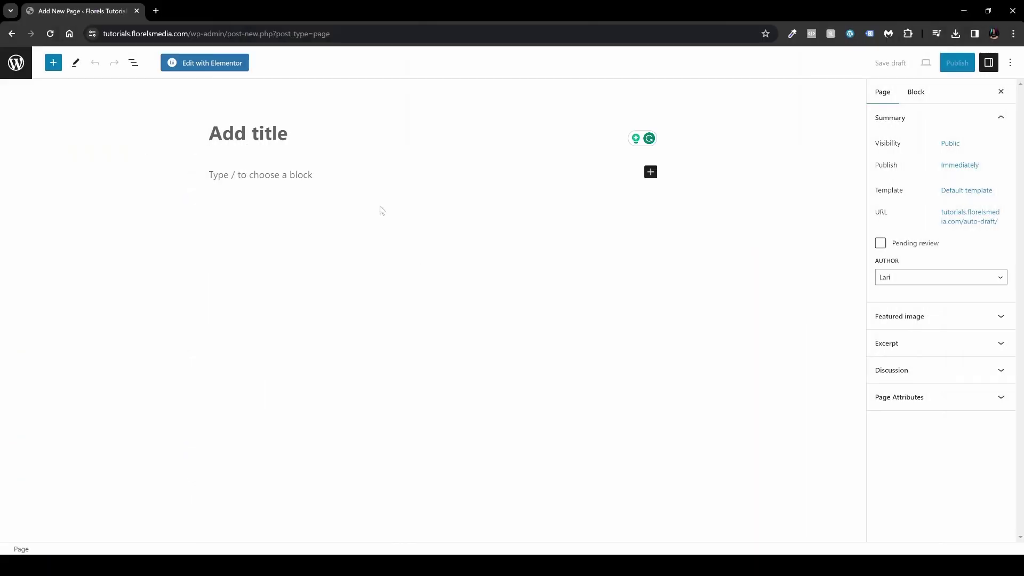
{"action": "type", "text": "Loop Carou"}
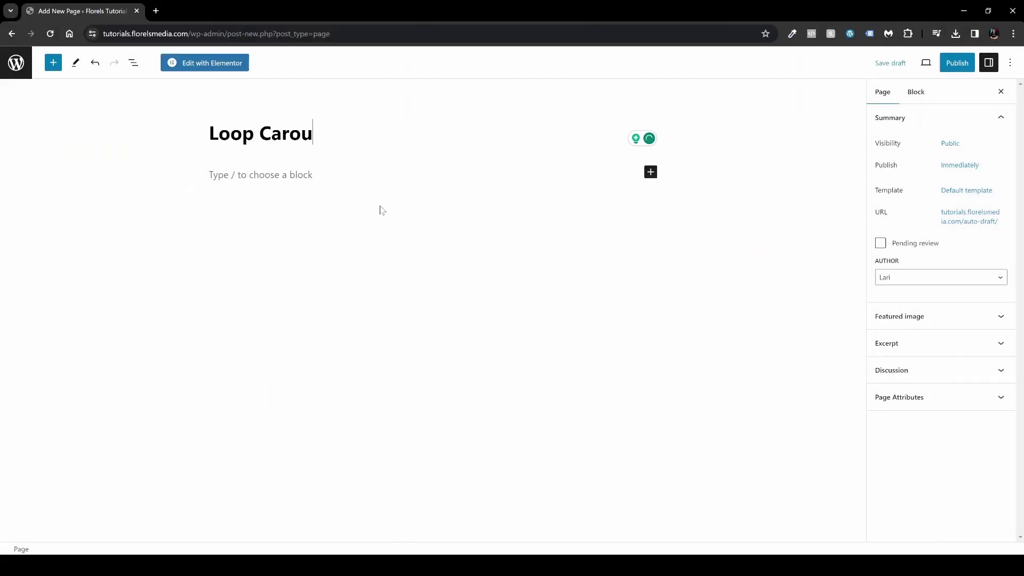
{"action": "type", "text": "sel And Loop Grid"}
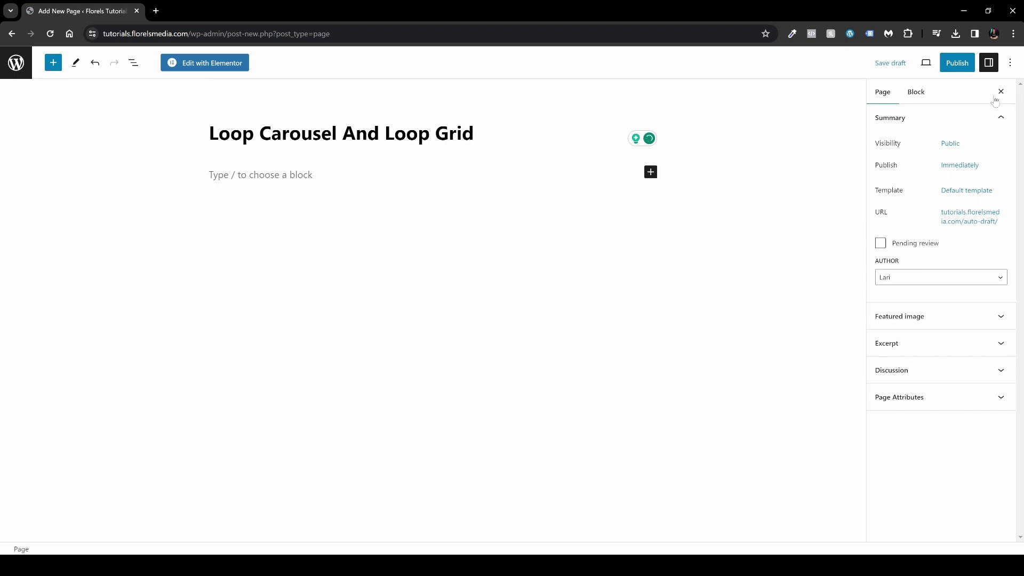
{"action": "left_click", "coordinate": [963, 70]}
{"action": "left_click", "coordinate": [920, 63]}
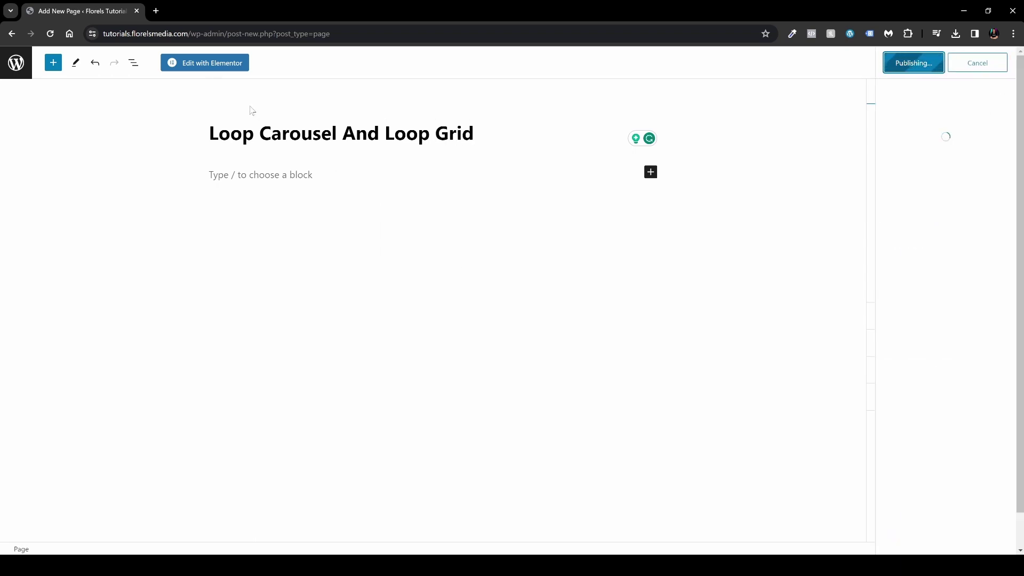
Edit the page with Elementor and change its page layout to a blank one without the theme's header, title and footer
{"action": "left_click", "coordinate": [220, 64]}
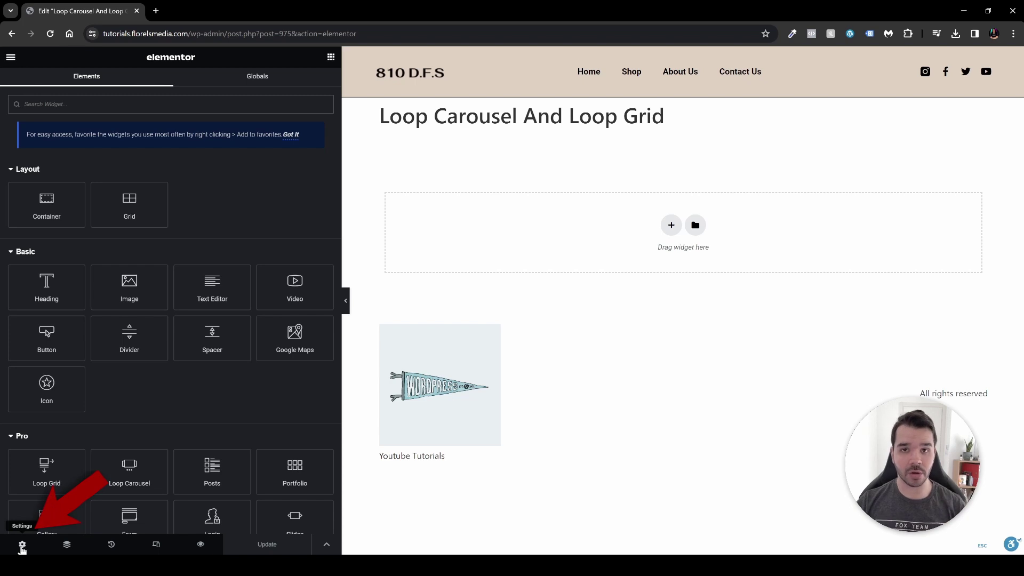
{"action": "left_click", "coordinate": [22, 548]}
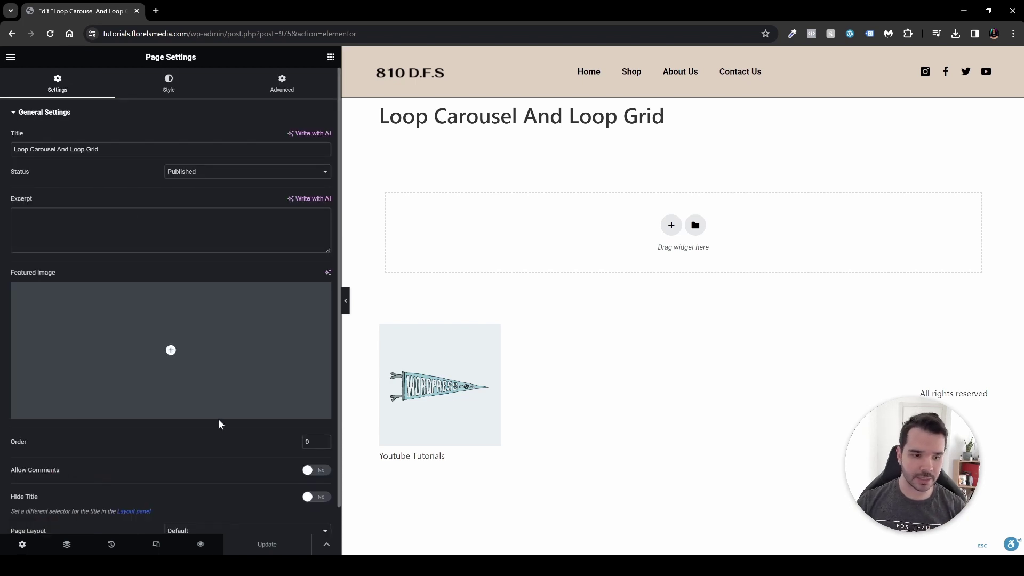
{"action": "scroll", "coordinate": [203, 429], "scroll_direction": "down", "scroll_amount": 1}
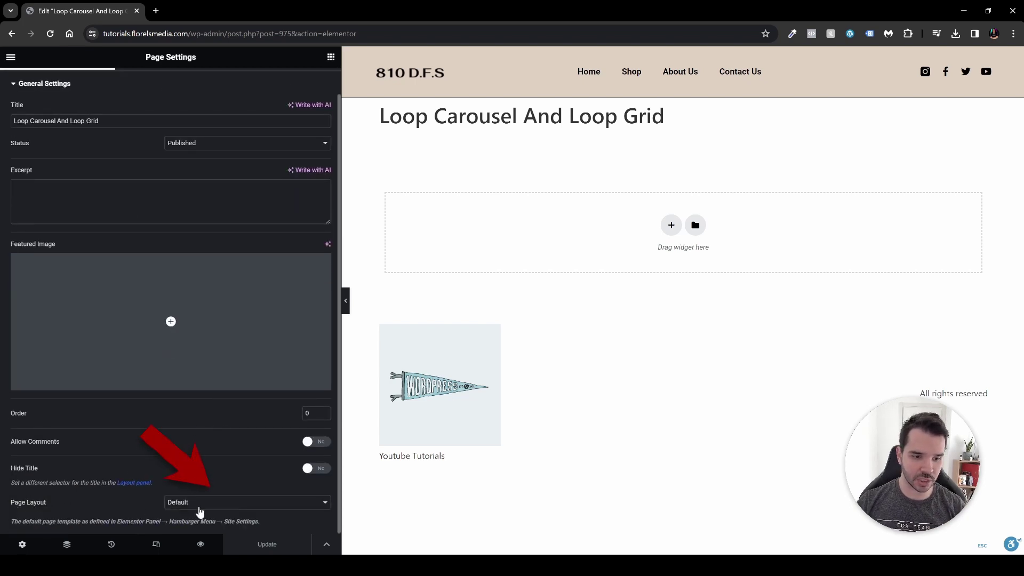
{"action": "left_click", "coordinate": [232, 507]}
{"action": "left_click", "coordinate": [231, 522]}
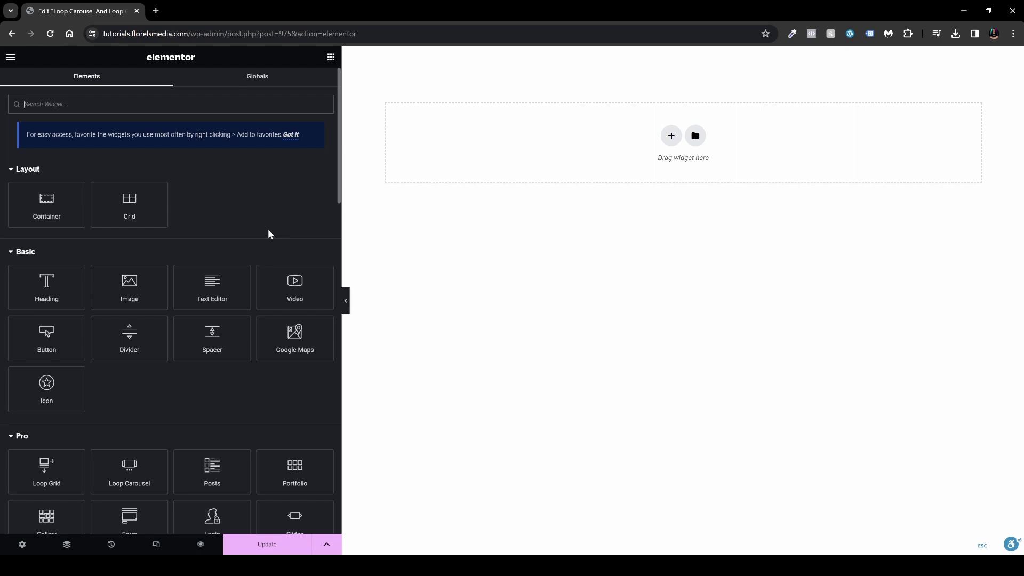
Add a Loop Grid widget to the empty page
{"action": "scroll", "coordinate": [268, 233], "scroll_direction": "down", "scroll_amount": 4}
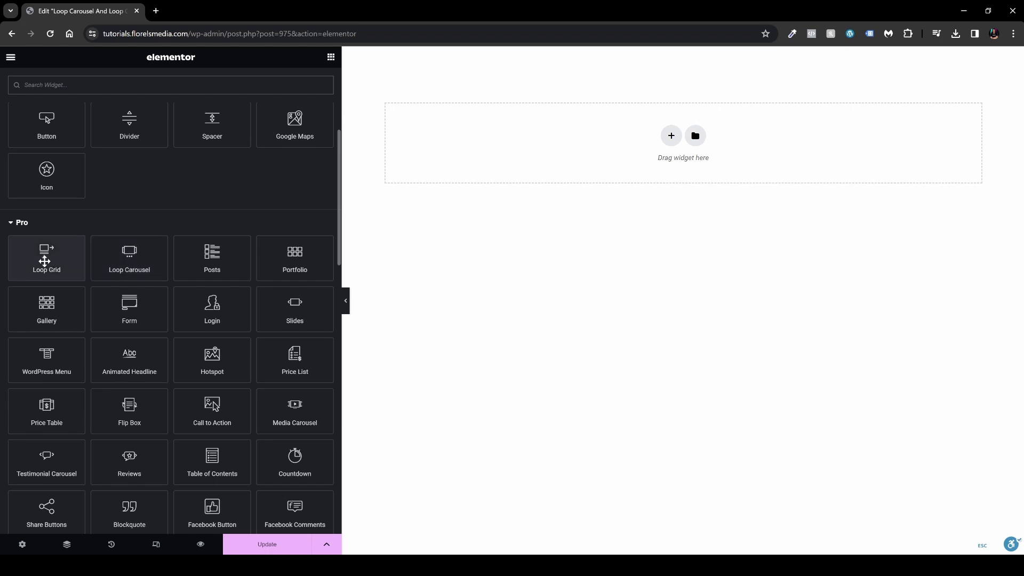
{"action": "left_click_drag", "start_coordinate": [46, 257], "coordinate": [504, 155]}
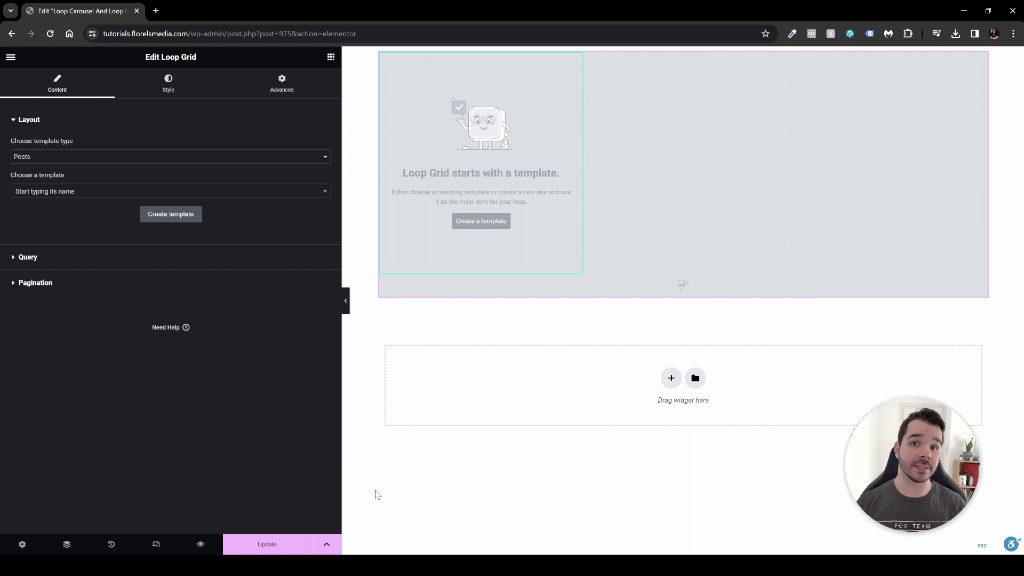
Add a Posts widget below the Loop Grid
{"action": "left_click", "coordinate": [331, 57]}
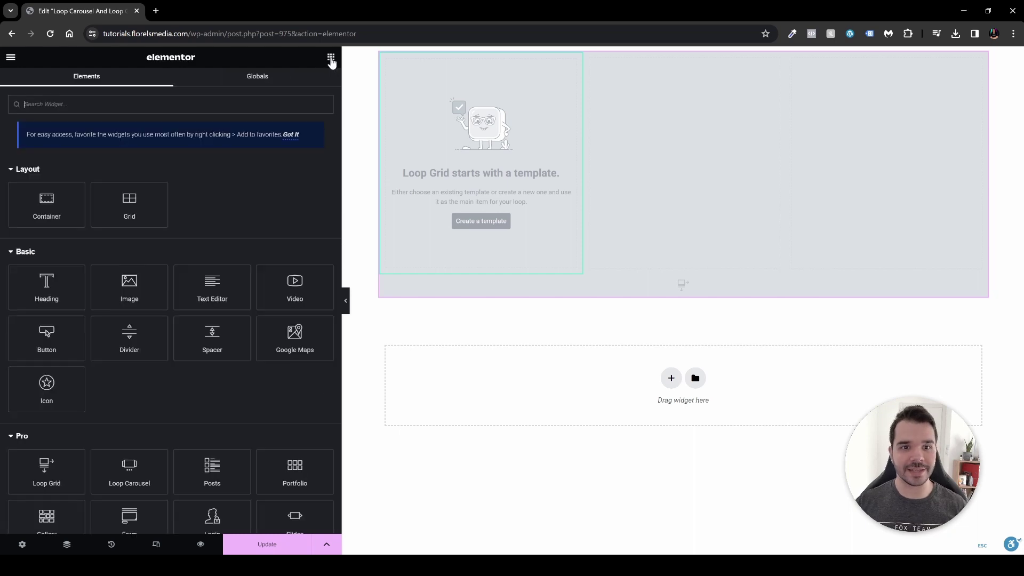
{"action": "scroll", "coordinate": [260, 410], "scroll_direction": "down", "scroll_amount": 2}
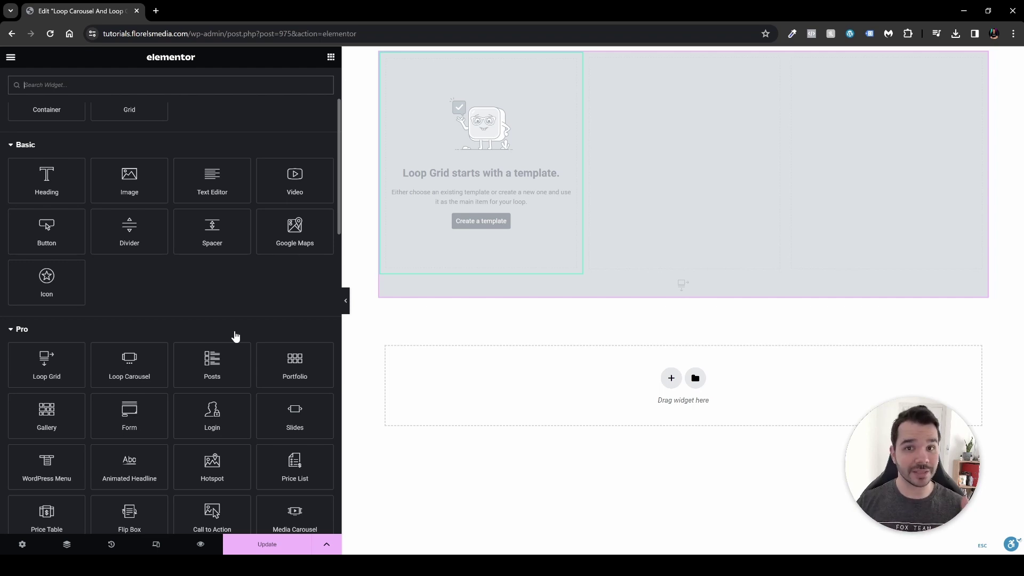
{"action": "left_click_drag", "start_coordinate": [203, 365], "coordinate": [483, 402]}
{"action": "scroll", "coordinate": [506, 362], "scroll_direction": "down", "scroll_amount": 2}
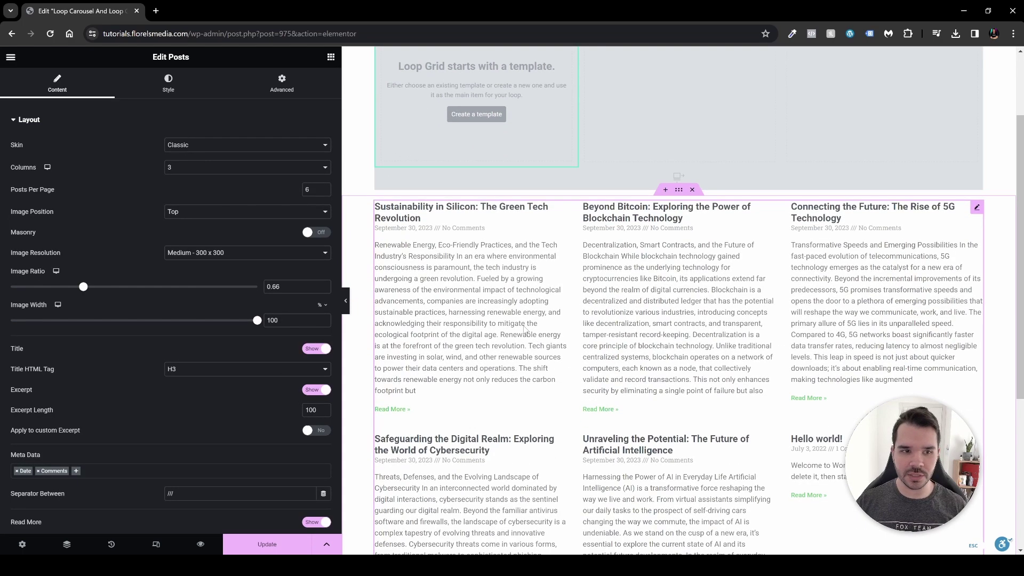
Preview the Posts widget with the Cards and Classic skins and delete the widget
{"action": "left_click", "coordinate": [211, 147]}
{"action": "left_click", "coordinate": [206, 168]}
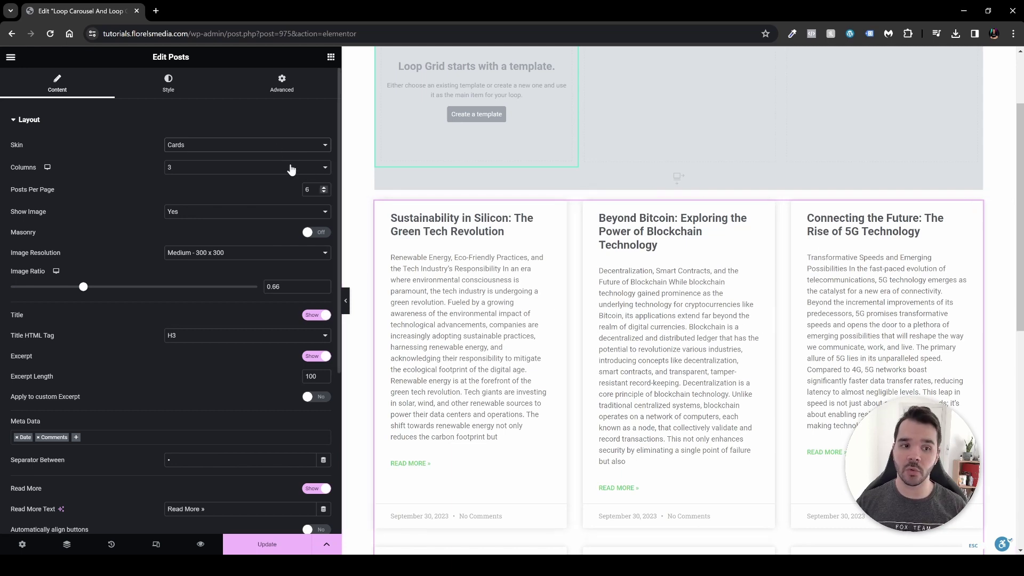
{"action": "left_click", "coordinate": [273, 144]}
{"action": "left_click", "coordinate": [269, 156]}
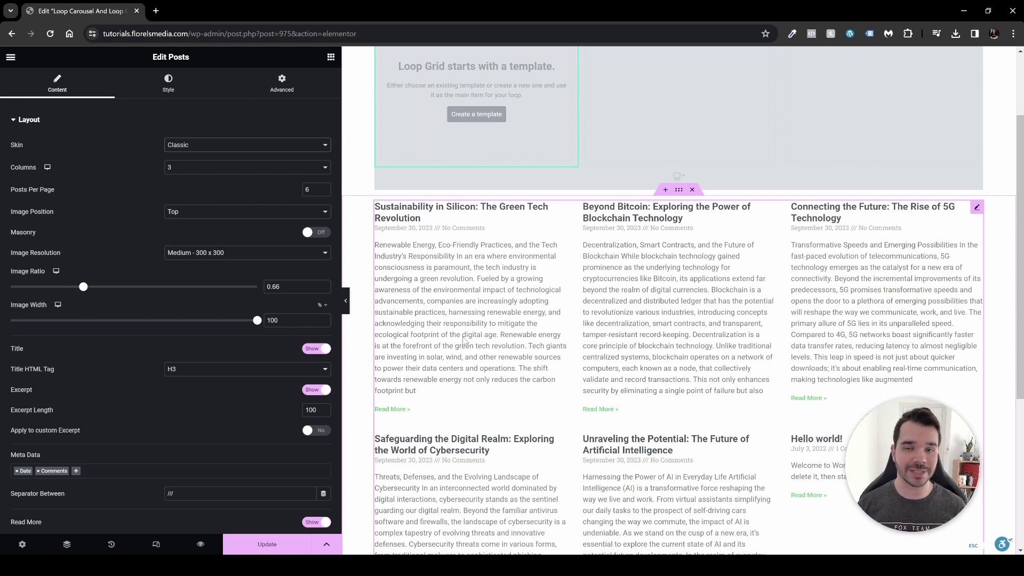
{"action": "right_click", "coordinate": [741, 252]}
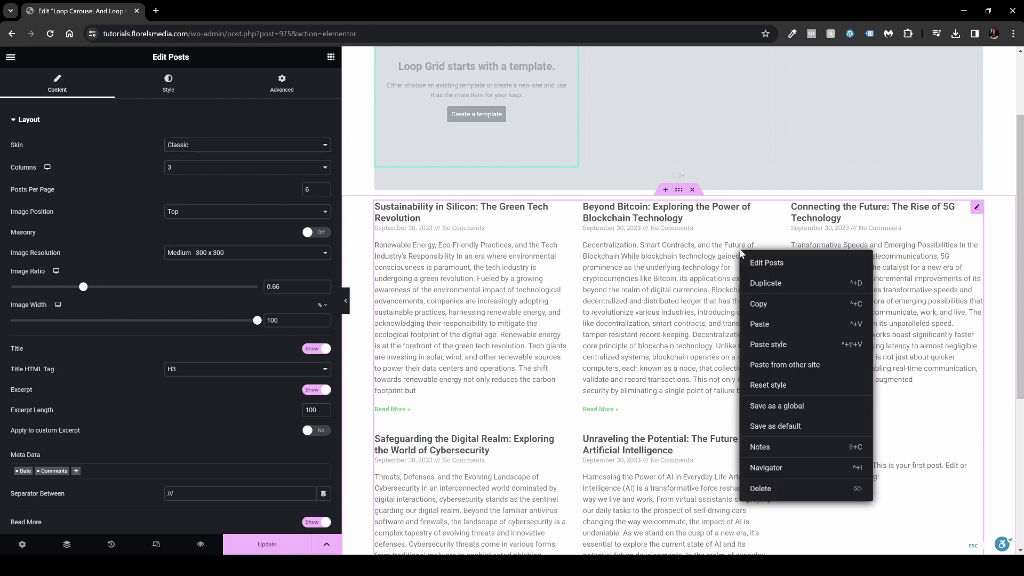
{"action": "left_click", "coordinate": [770, 497]}
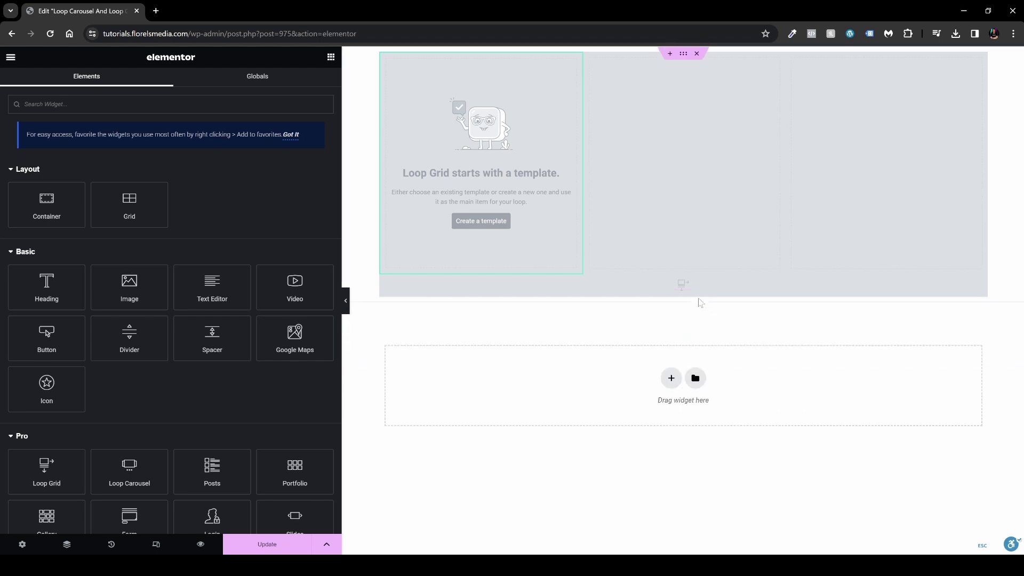
Create a template for the Loop Grid, saving the page changes, and place a container in the template
{"action": "left_click", "coordinate": [477, 229]}
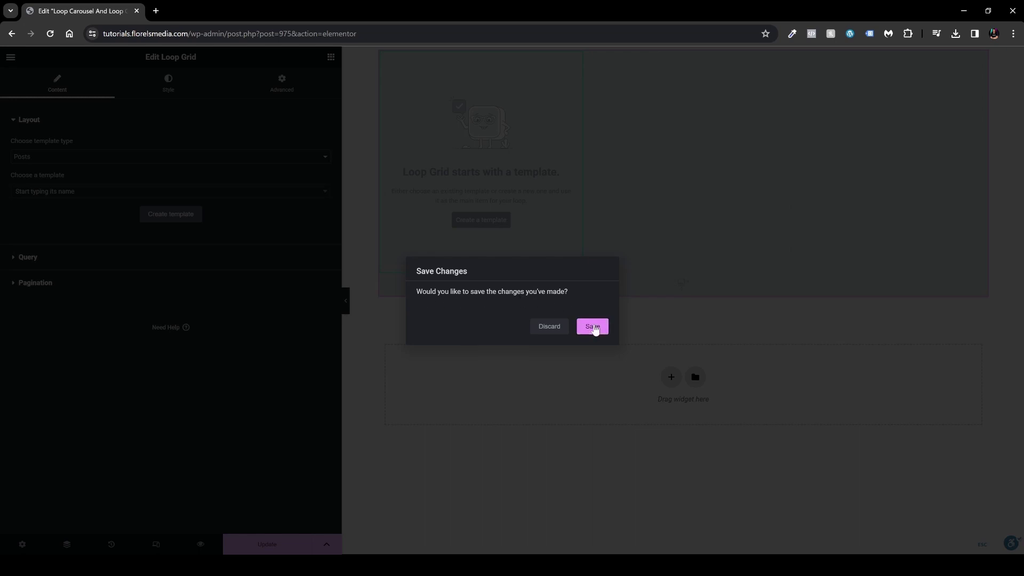
{"action": "left_click", "coordinate": [593, 328]}
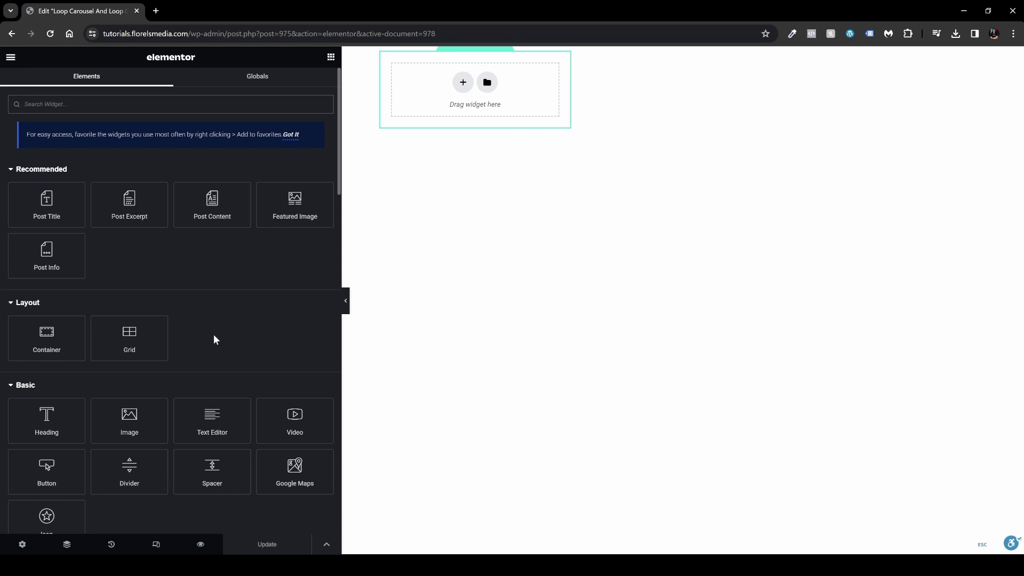
{"action": "left_click_drag", "start_coordinate": [47, 333], "coordinate": [440, 101]}
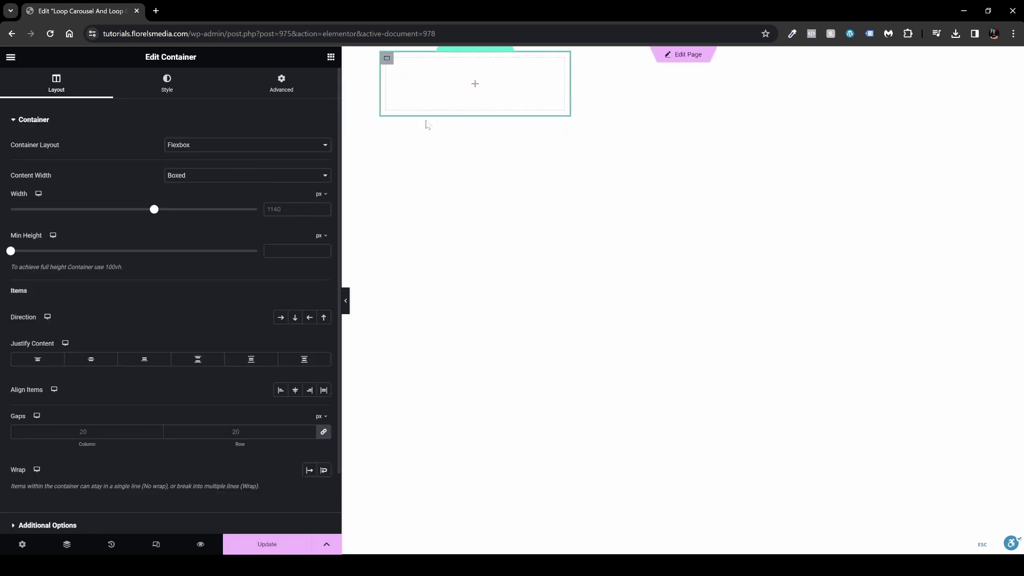
Add an Image widget to the container that shows the post's dynamic Featured Image, and change its image resolution
{"action": "left_click", "coordinate": [330, 58]}
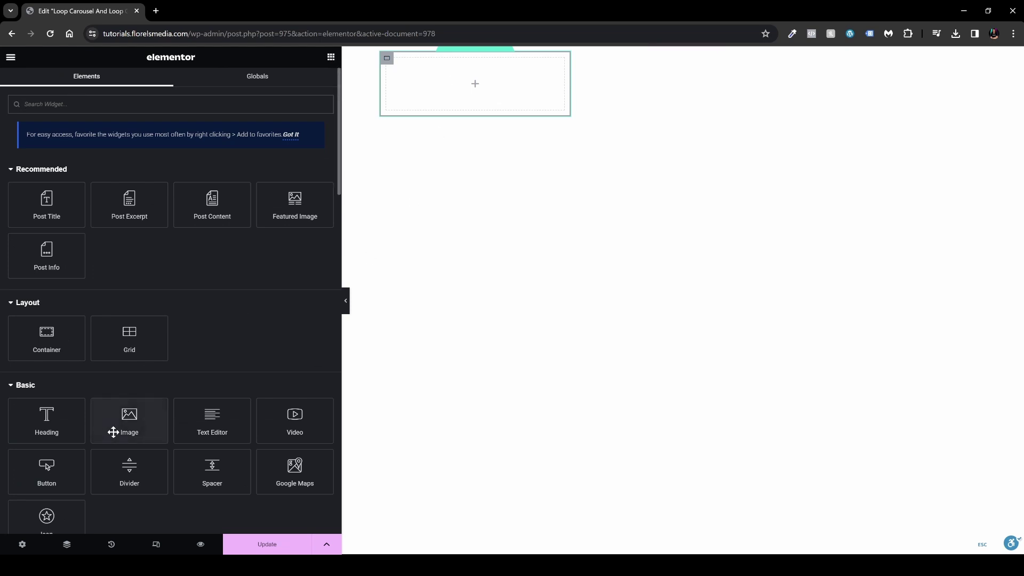
{"action": "left_click_drag", "start_coordinate": [123, 427], "coordinate": [425, 95]}
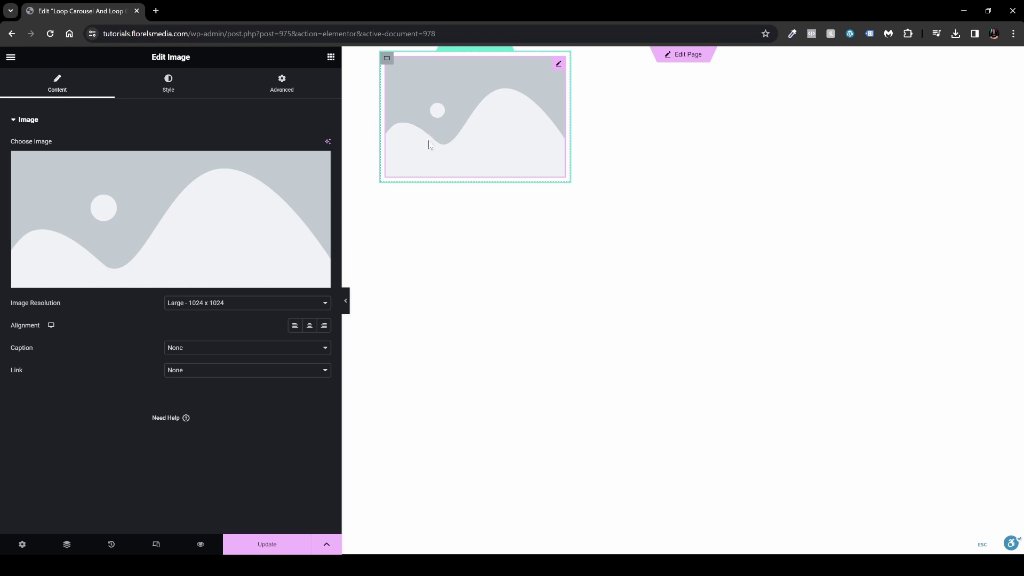
{"action": "mouse_move", "coordinate": [308, 226]}
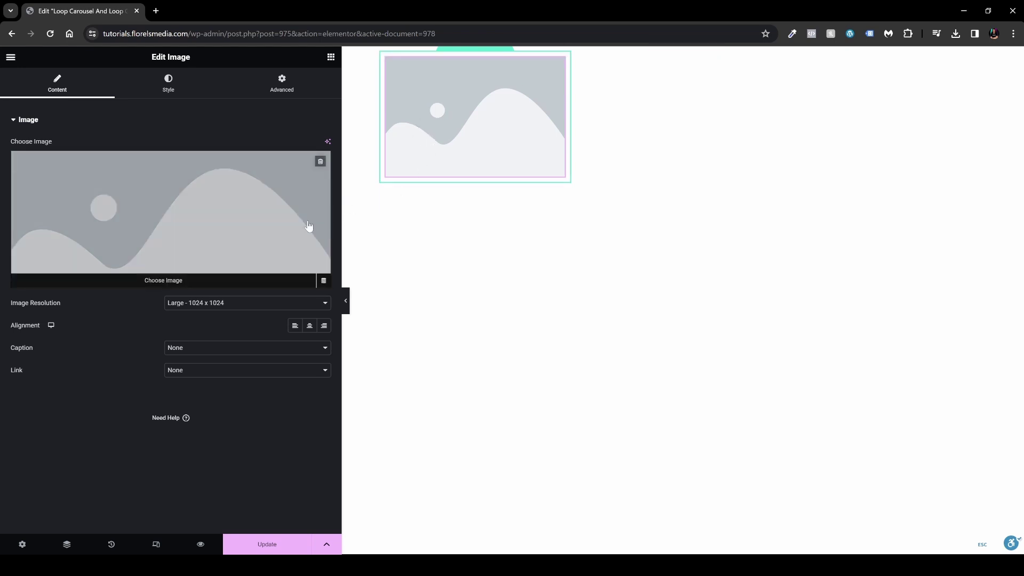
{"action": "left_click", "coordinate": [324, 283]}
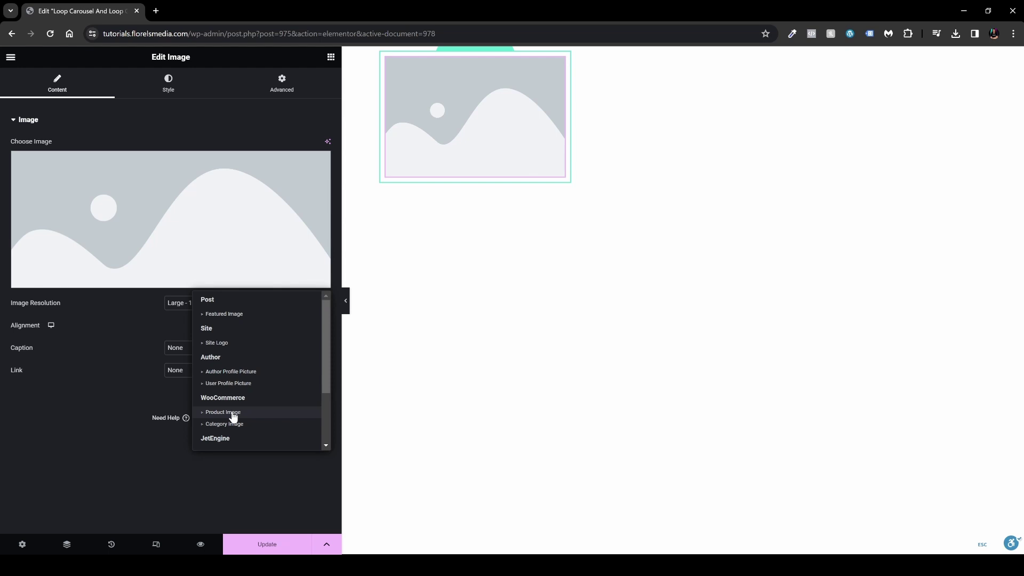
{"action": "left_click", "coordinate": [226, 314]}
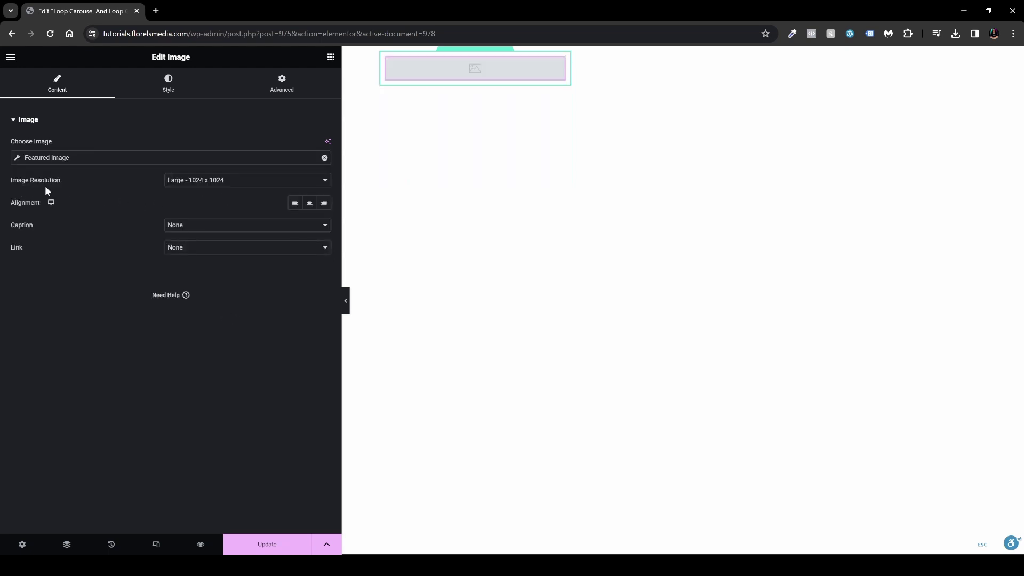
{"action": "left_click", "coordinate": [195, 181]}
{"action": "left_click", "coordinate": [189, 265]}
Add a Heading widget below the image and set its title to the dynamic Post Title
{"action": "left_click", "coordinate": [331, 58]}
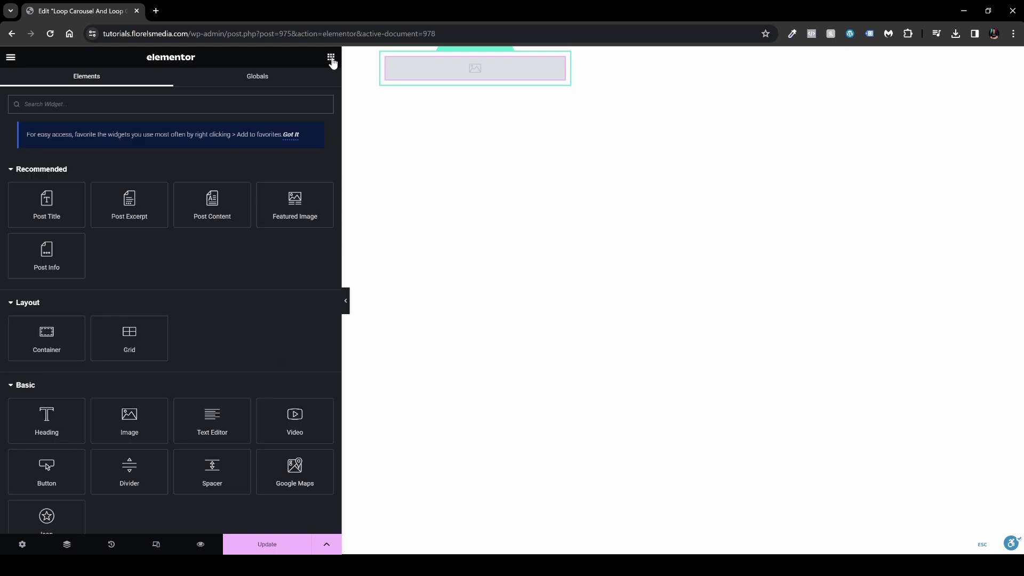
{"action": "left_click_drag", "start_coordinate": [64, 430], "coordinate": [485, 80]}
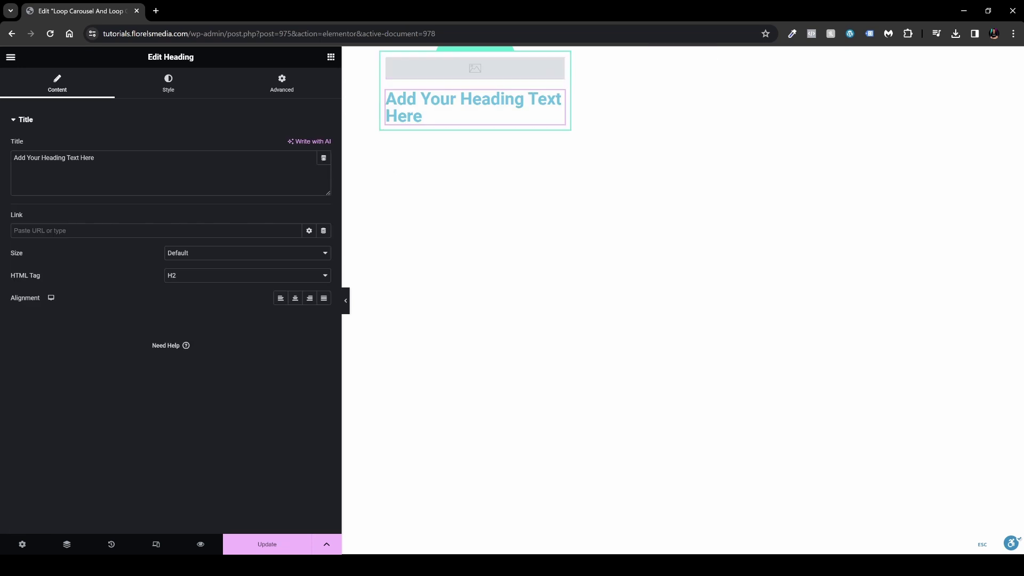
{"action": "left_click", "coordinate": [323, 158]}
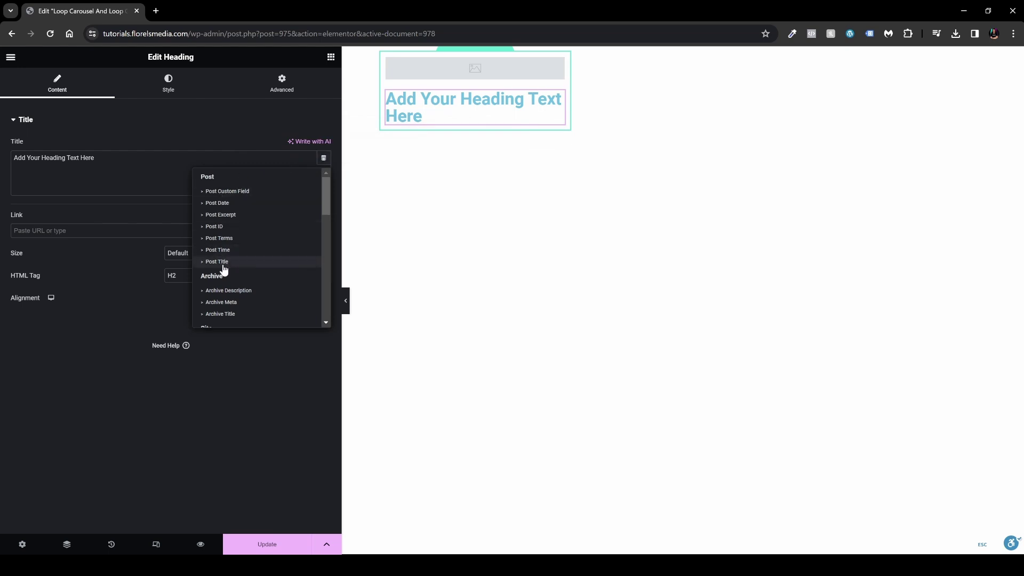
{"action": "scroll", "coordinate": [224, 266], "scroll_direction": "down", "scroll_amount": 8}
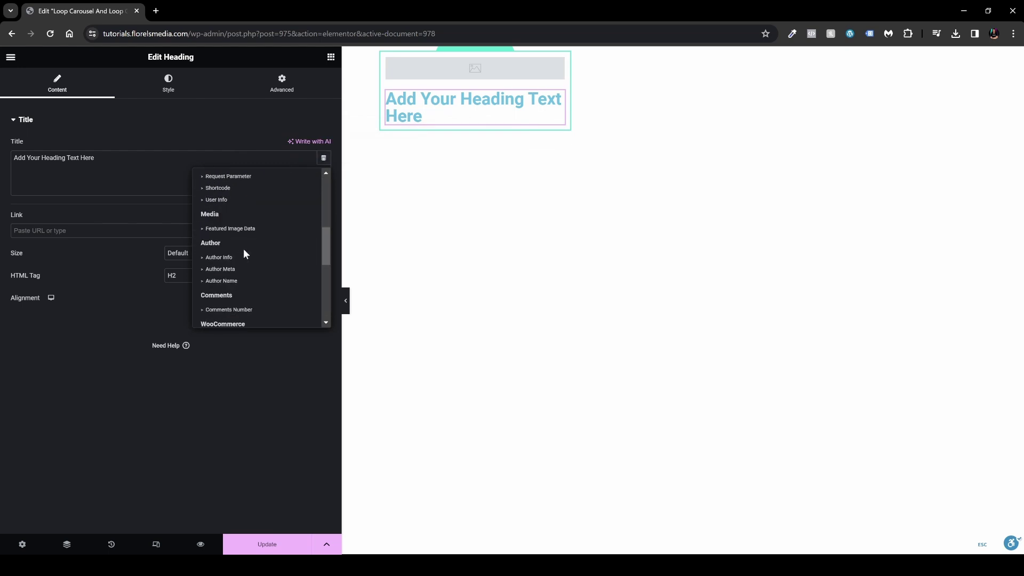
{"action": "scroll", "coordinate": [256, 288], "scroll_direction": "down", "scroll_amount": 4}
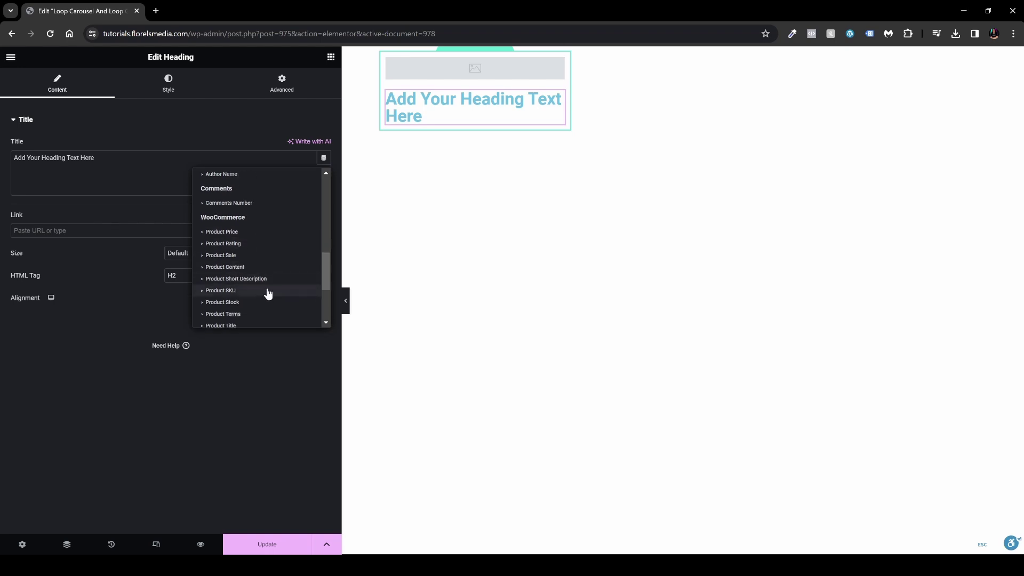
{"action": "scroll", "coordinate": [241, 309], "scroll_direction": "down", "scroll_amount": 2}
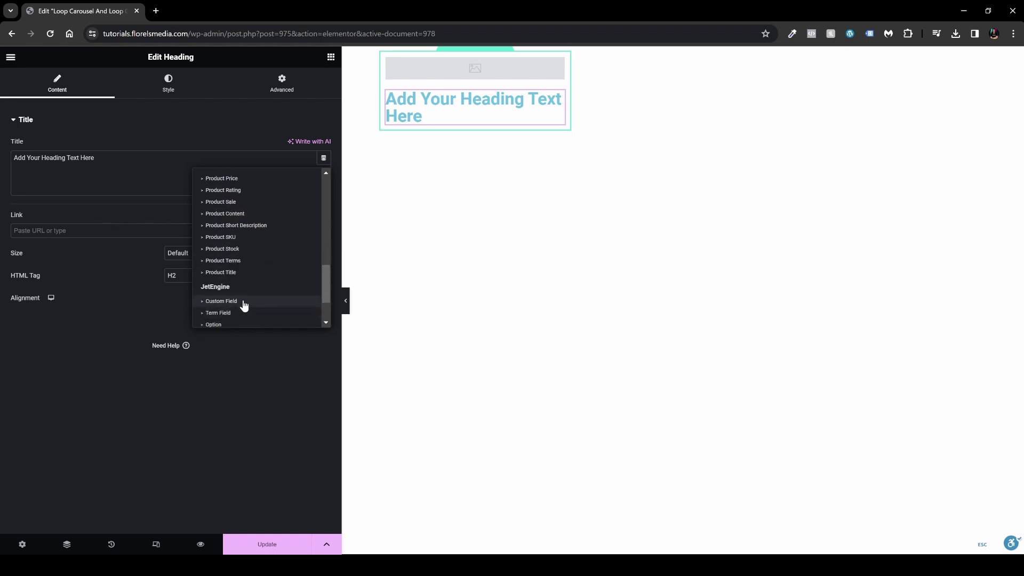
{"action": "scroll", "coordinate": [242, 276], "scroll_direction": "up", "scroll_amount": 12}
{"action": "left_click", "coordinate": [225, 265]}
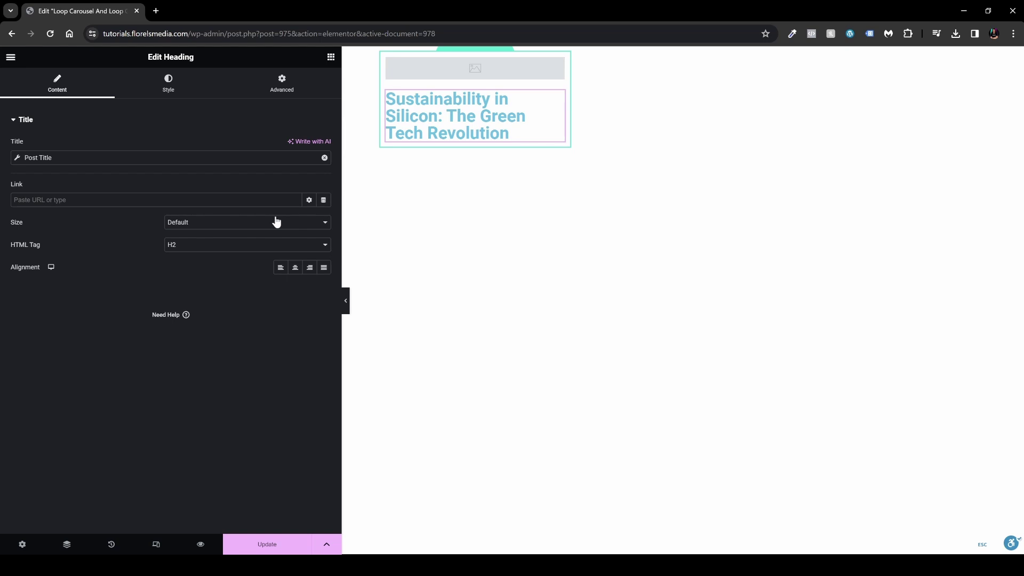
Review the text color and typography settings of the post title heading
{"action": "left_click", "coordinate": [423, 197]}
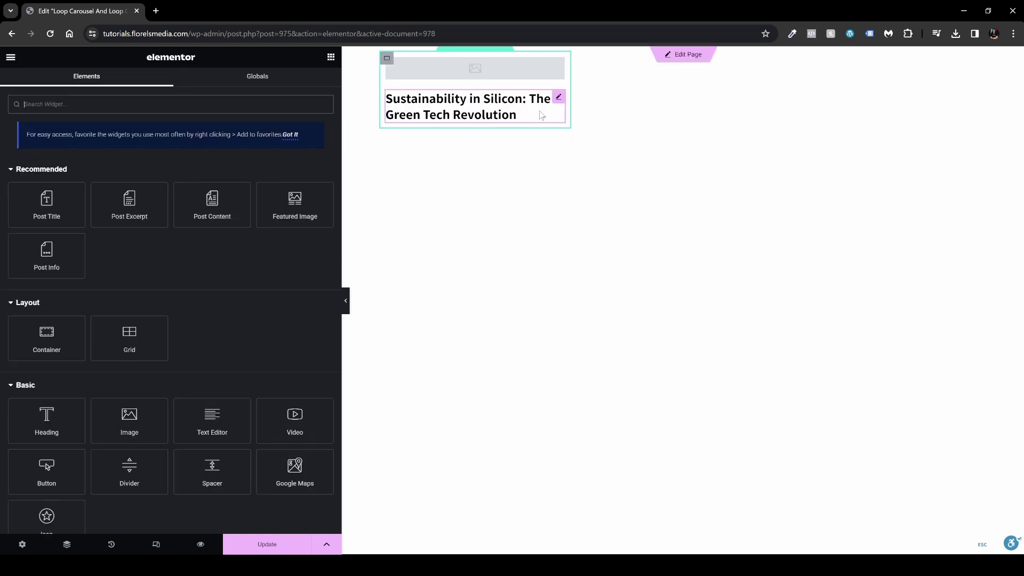
{"action": "left_click", "coordinate": [558, 99]}
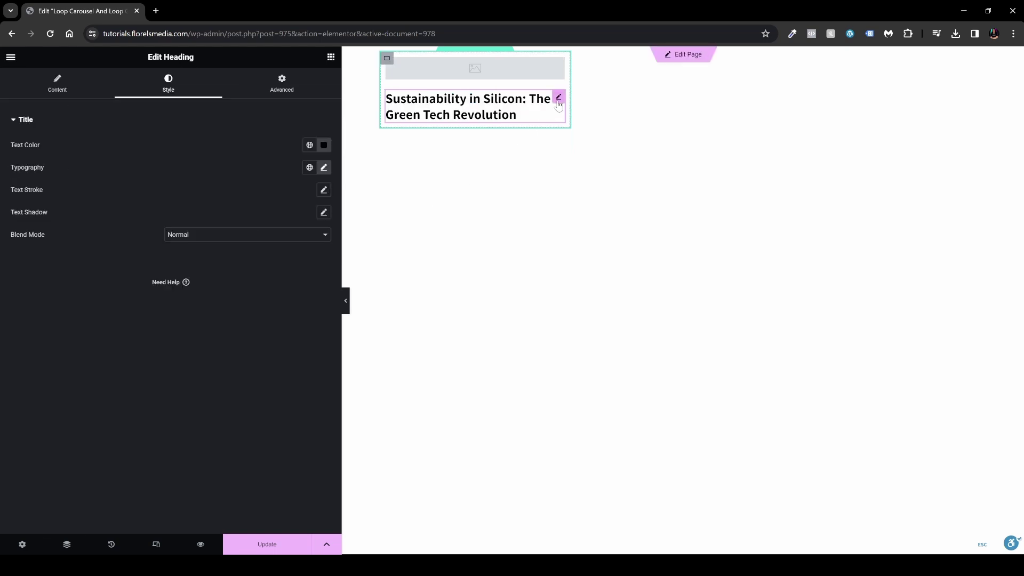
{"action": "left_click", "coordinate": [325, 149]}
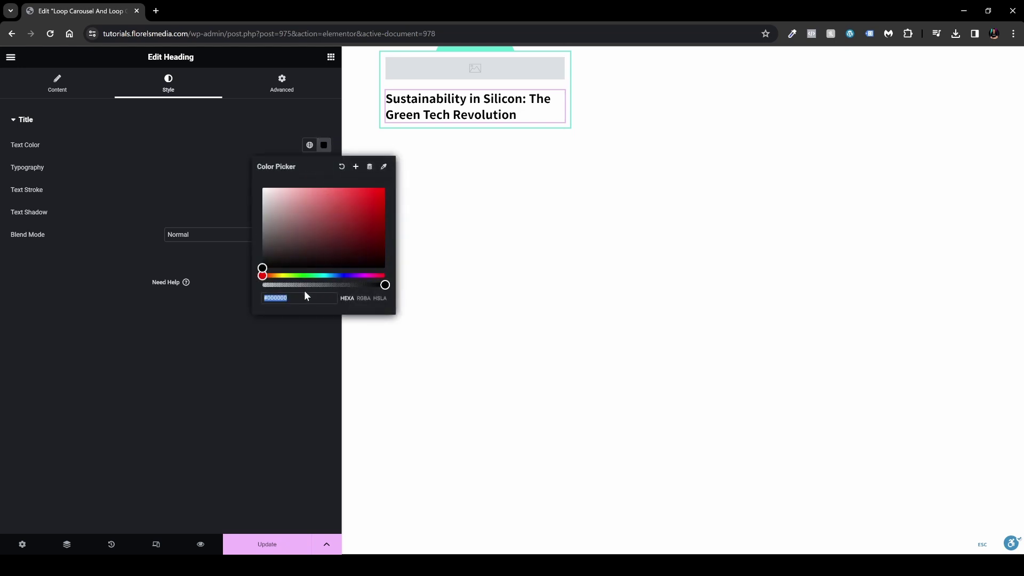
{"action": "left_click", "coordinate": [249, 328]}
{"action": "left_click", "coordinate": [324, 168]}
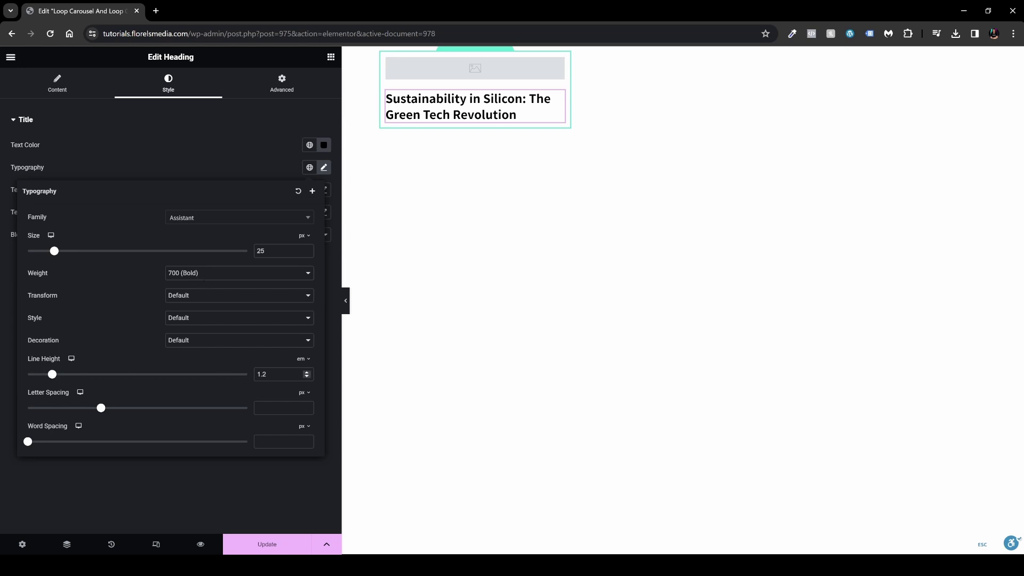
Try a Post Excerpt widget below the post title heading and delete it
{"action": "left_click", "coordinate": [331, 61]}
{"action": "left_click", "coordinate": [331, 59]}
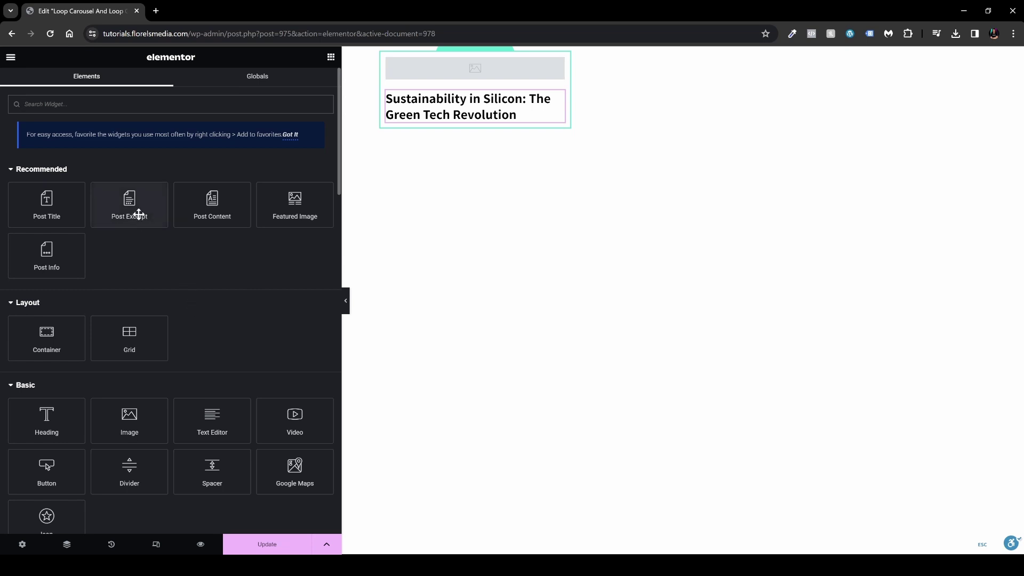
{"action": "left_click_drag", "start_coordinate": [137, 209], "coordinate": [454, 125]}
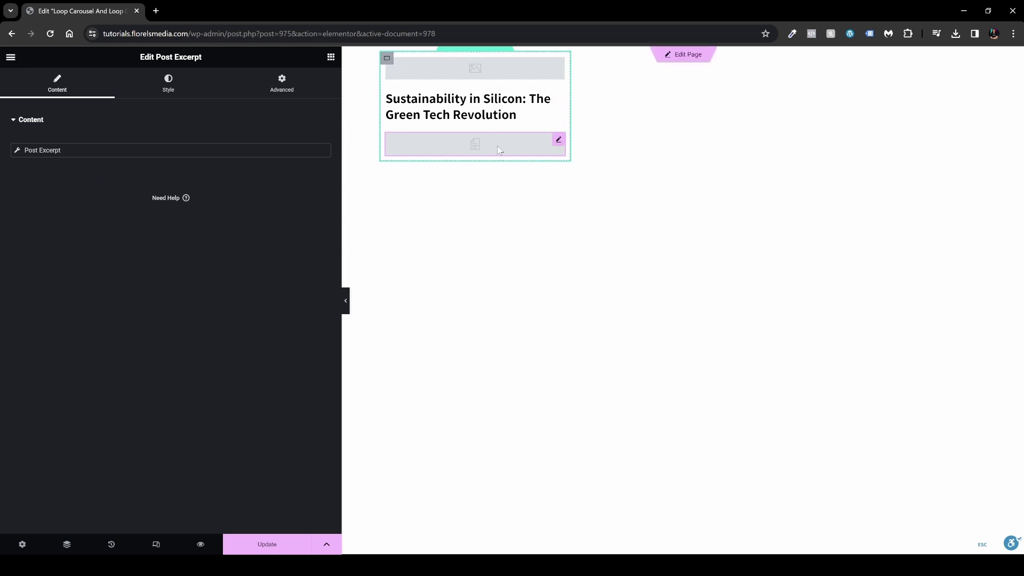
{"action": "right_click", "coordinate": [558, 140]}
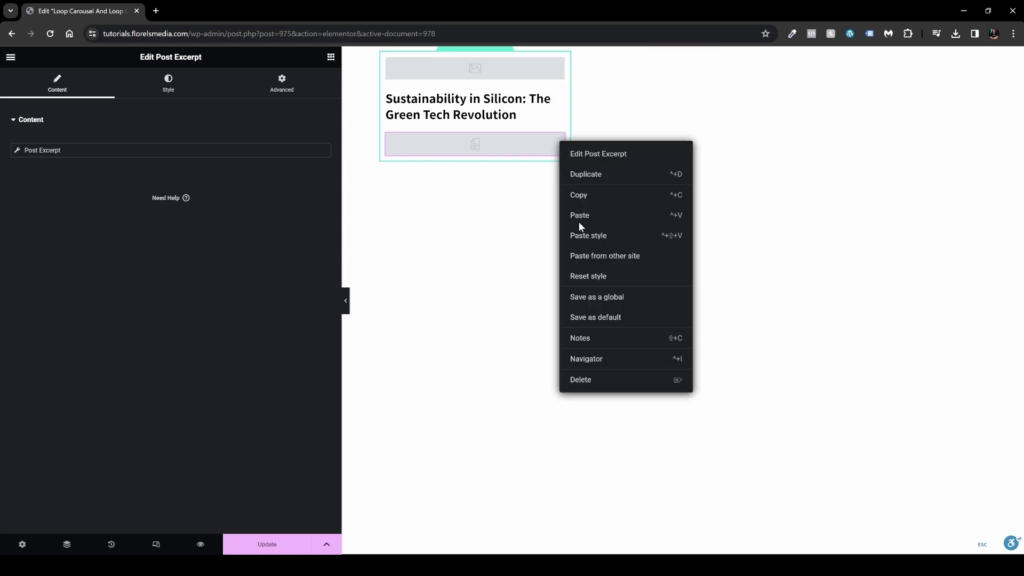
{"action": "left_click", "coordinate": [580, 379]}
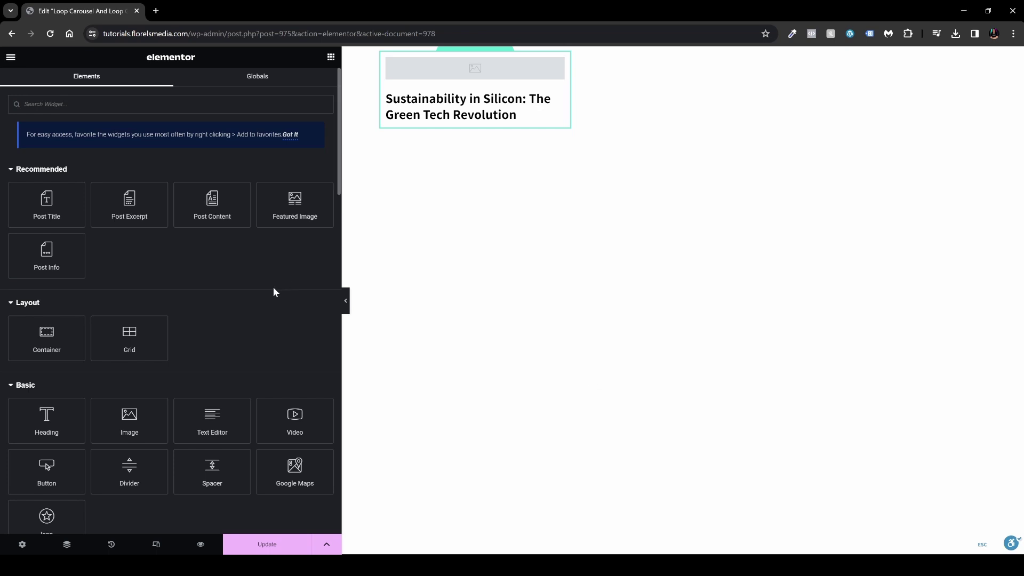
Add a Button widget below the post title heading and set its text to "Read More"
{"action": "scroll", "coordinate": [273, 293], "scroll_direction": "down", "scroll_amount": 1}
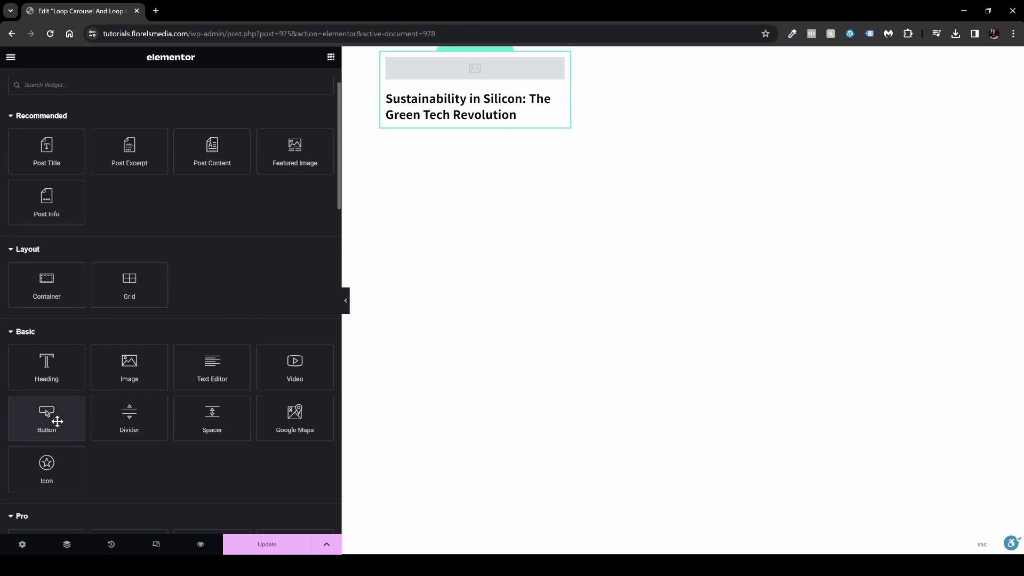
{"action": "left_click_drag", "start_coordinate": [57, 422], "coordinate": [451, 122]}
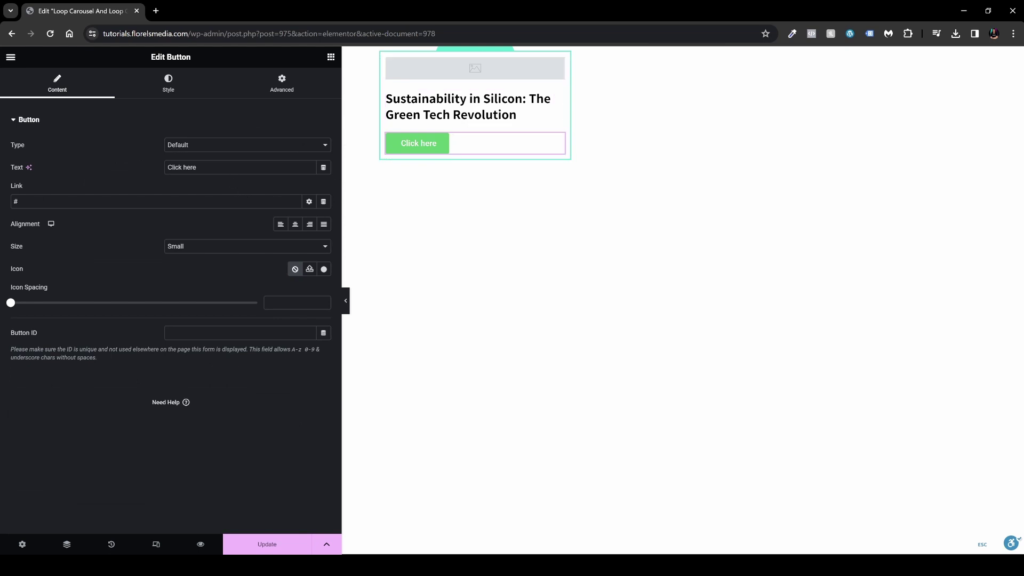
{"action": "triple_click", "coordinate": [182, 167]}
{"action": "type", "text": "Re"}
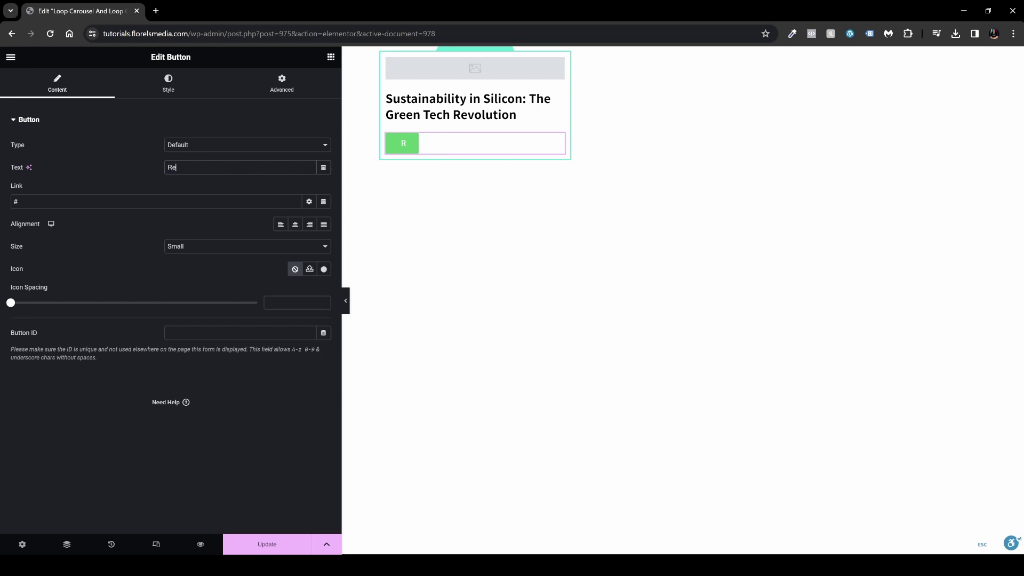
{"action": "type", "text": "ad More"}
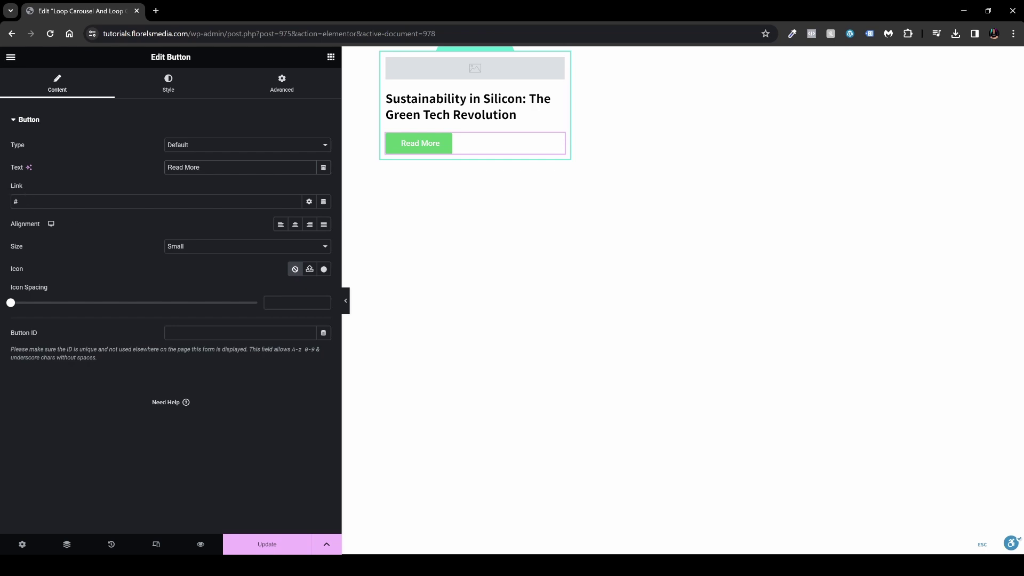
Link the Read More button to the dynamic Post URL
{"action": "left_click", "coordinate": [323, 203]}
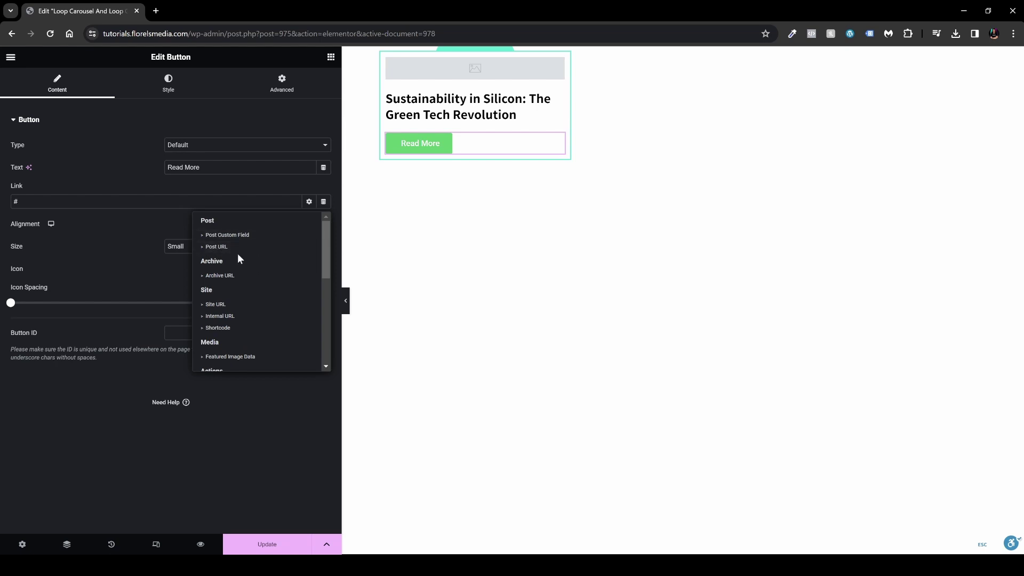
{"action": "scroll", "coordinate": [238, 254], "scroll_direction": "down", "scroll_amount": 5}
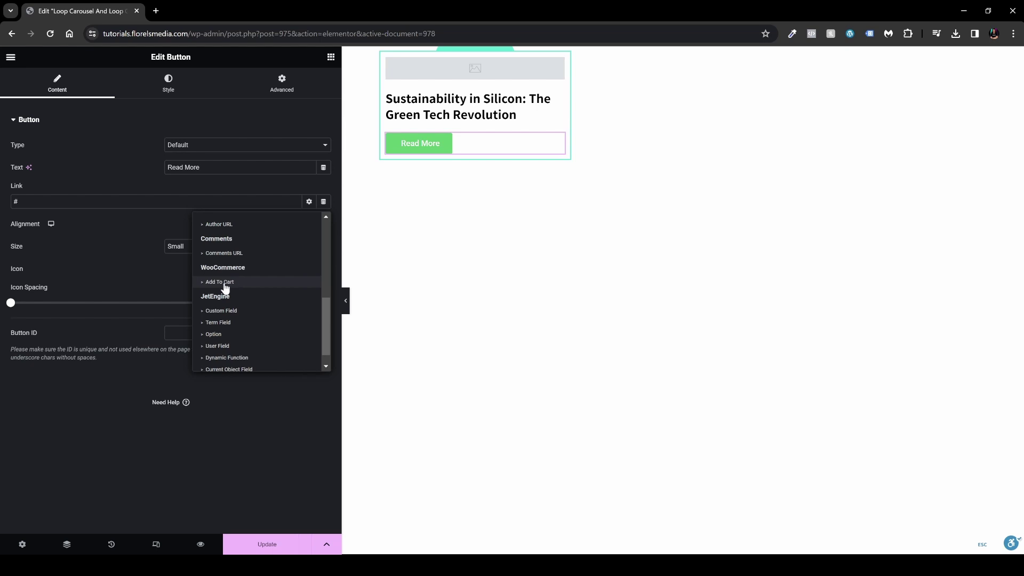
{"action": "scroll", "coordinate": [225, 288], "scroll_direction": "up", "scroll_amount": 5}
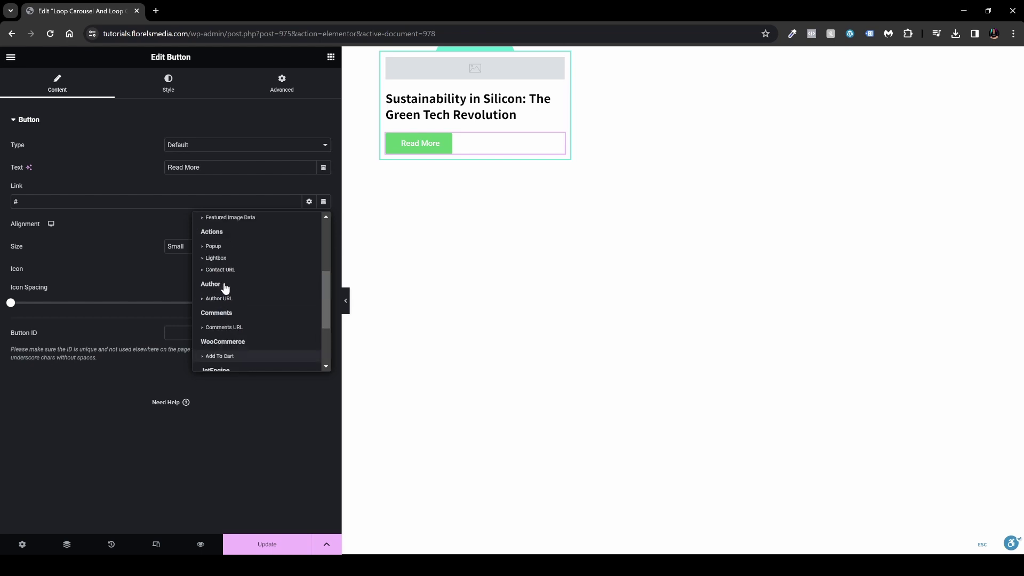
{"action": "left_click", "coordinate": [225, 251]}
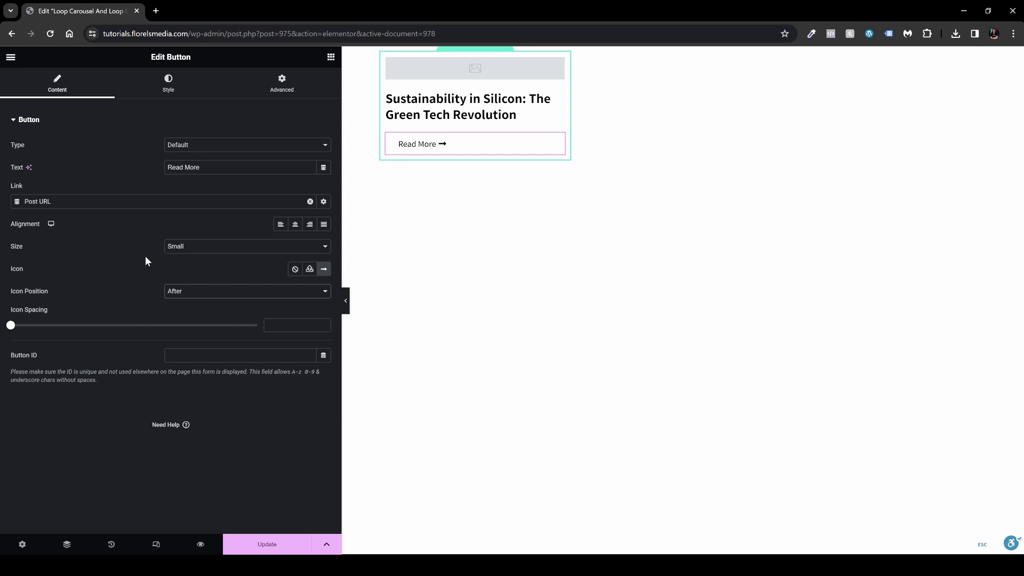
Check the Read More button's background color and its opacity
{"action": "left_click", "coordinate": [167, 91]}
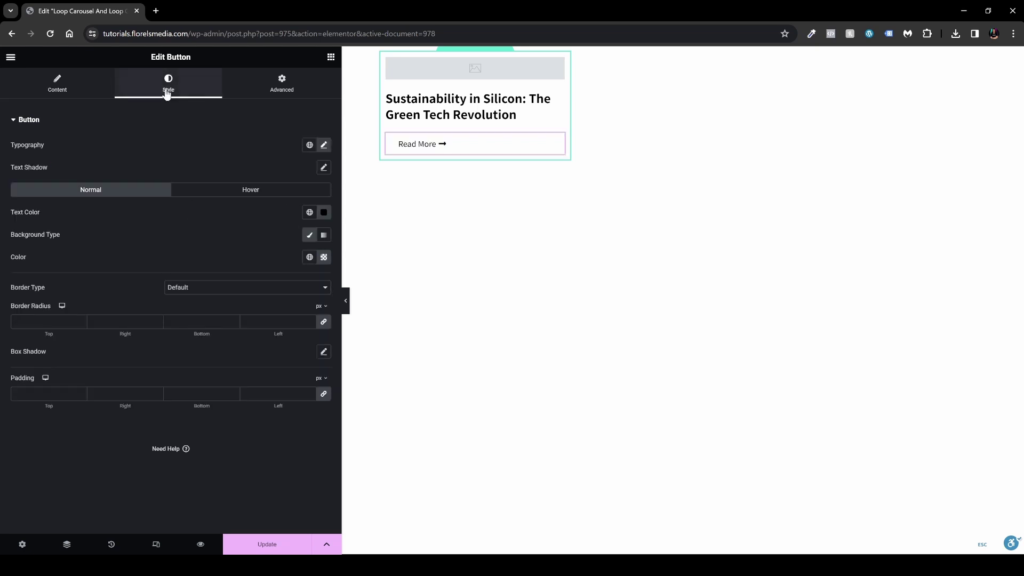
{"action": "left_click", "coordinate": [323, 258]}
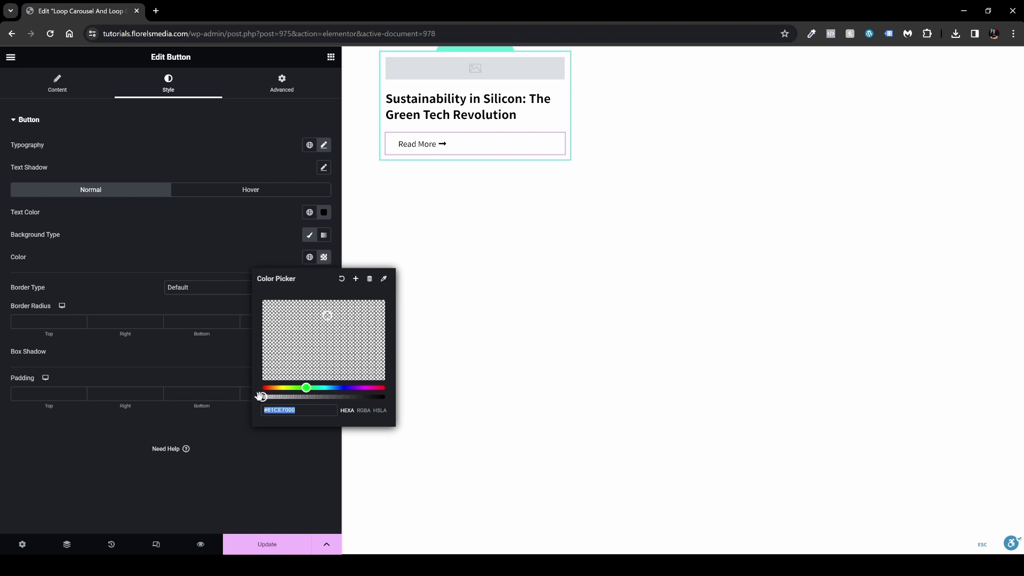
{"action": "left_click", "coordinate": [193, 233]}
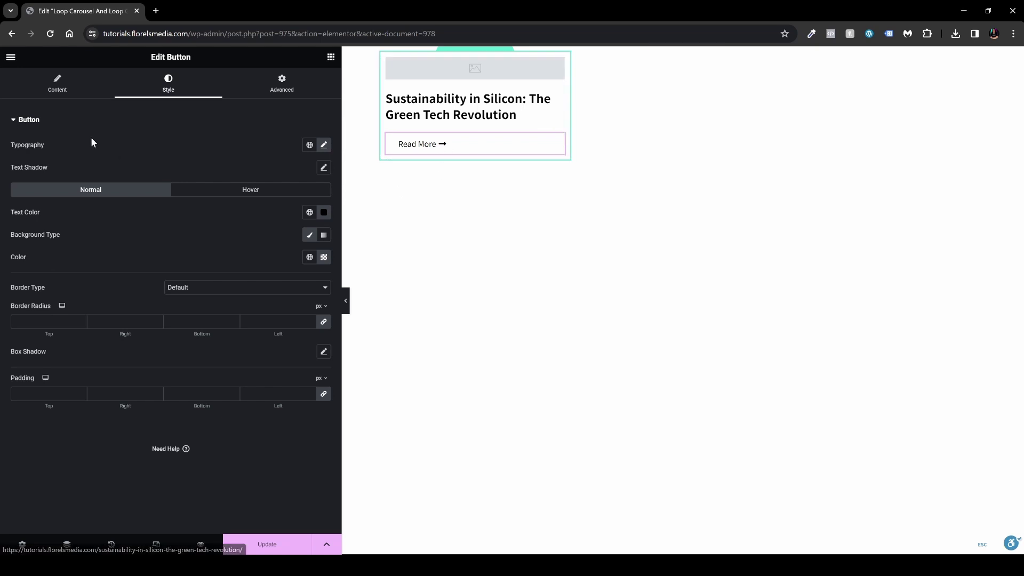
Insert the "Long arrow alt right" icon in the Read More button with the icon position set to After
{"action": "left_click", "coordinate": [57, 84]}
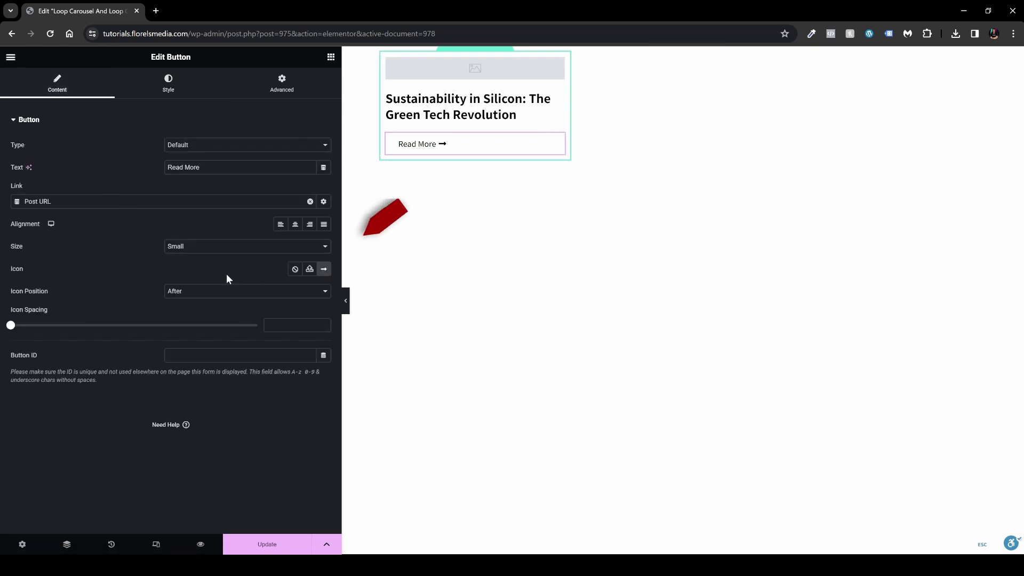
{"action": "left_click", "coordinate": [323, 271]}
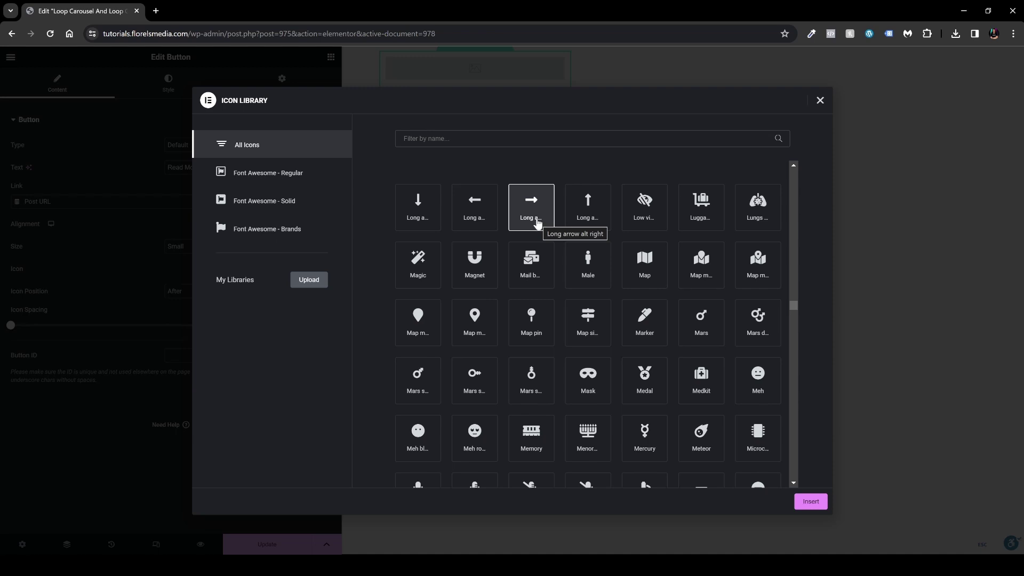
{"action": "left_click", "coordinate": [811, 501]}
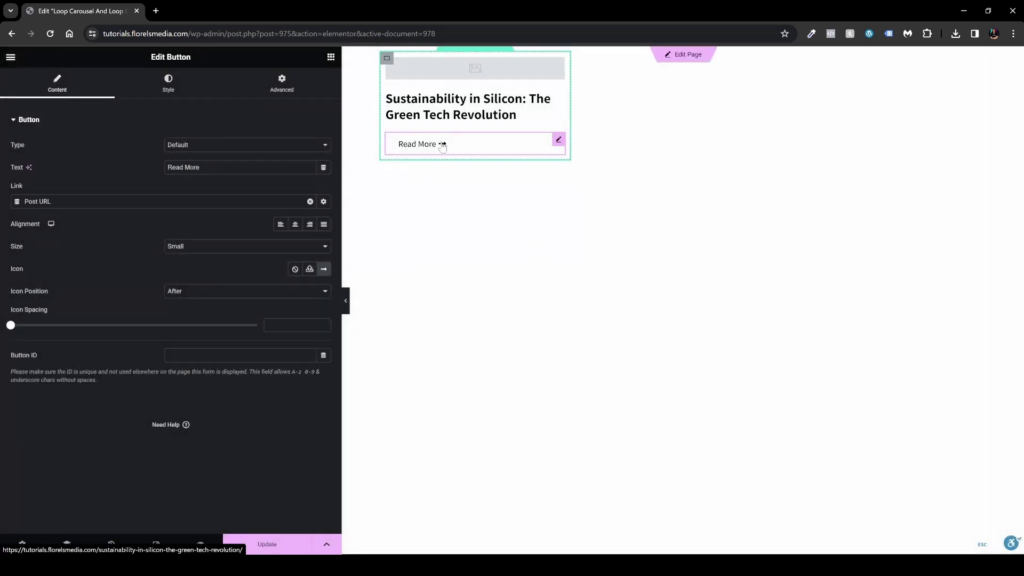
{"action": "left_click", "coordinate": [243, 294]}
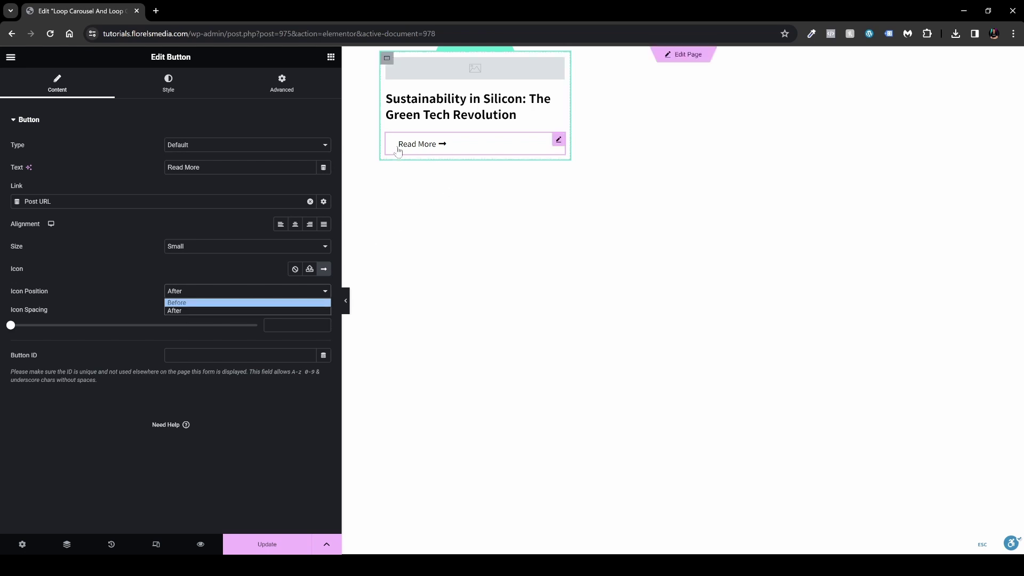
{"action": "left_click", "coordinate": [185, 312]}
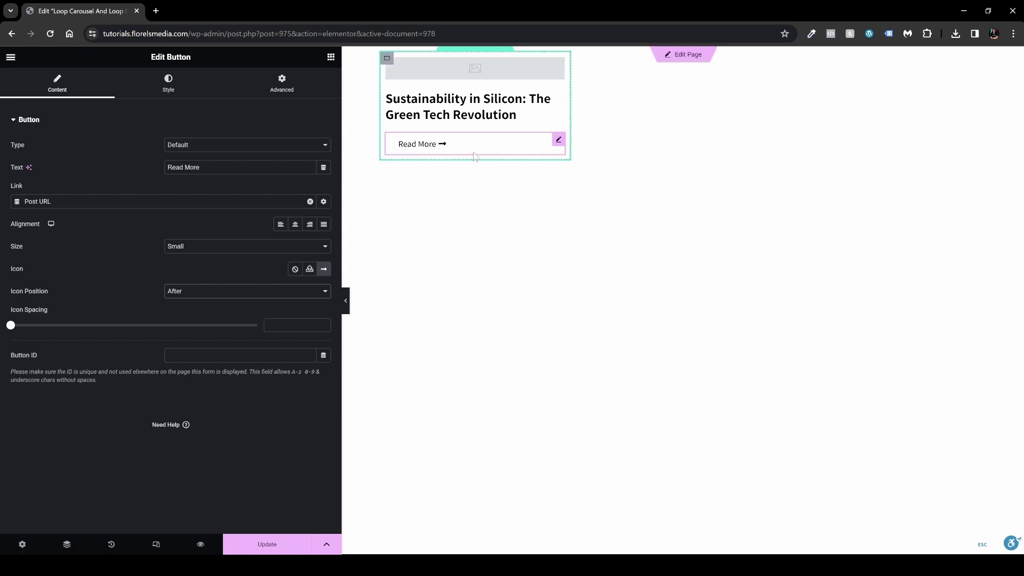
Update the loop template and return to the page
{"action": "left_click", "coordinate": [266, 545]}
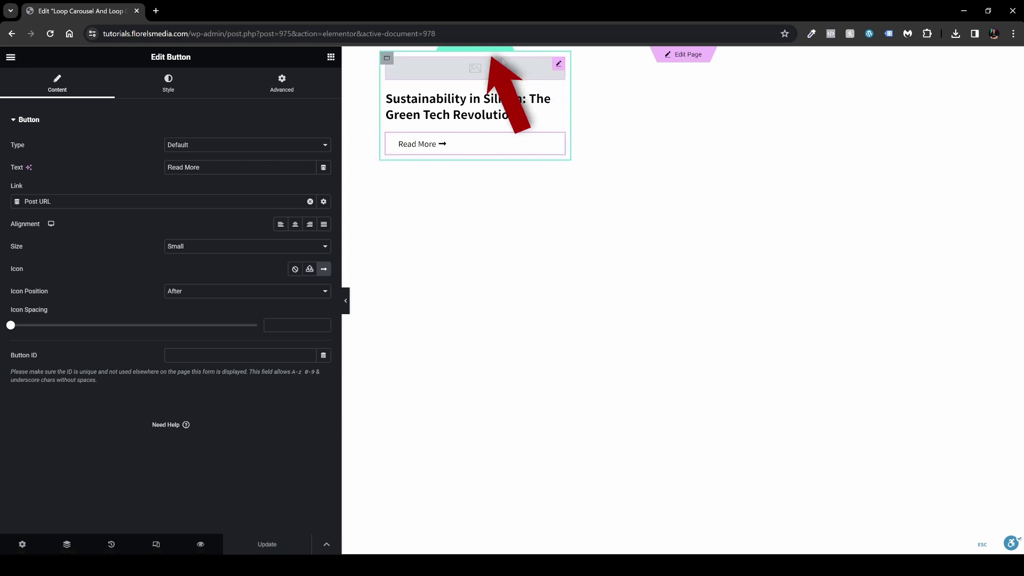
{"action": "left_click", "coordinate": [474, 52]}
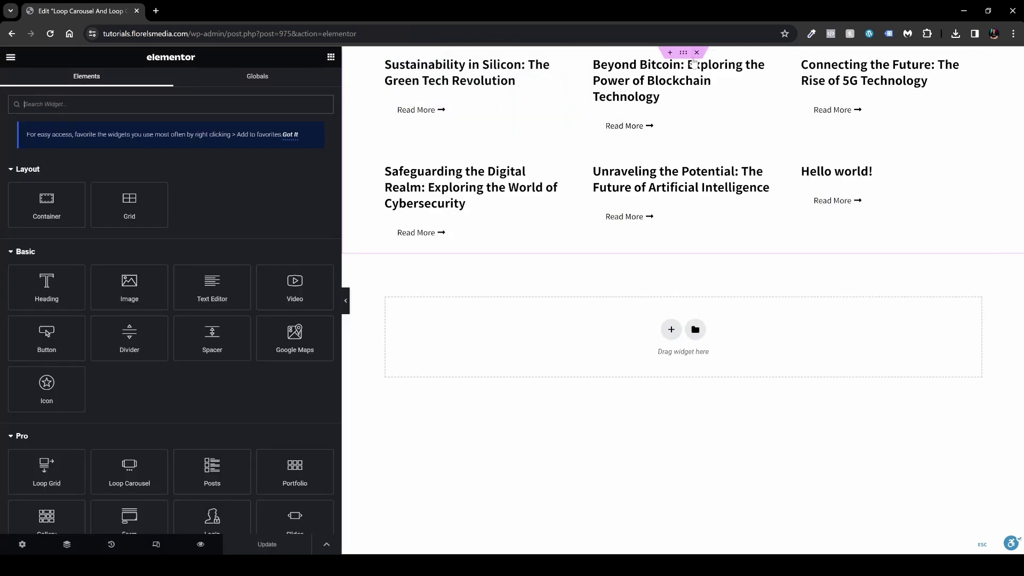
Set the padding of the Loop Grid's container to 2 em top, 1.5 em right, 3 em bottom and 1.5 em left, and update the page
{"action": "left_click", "coordinate": [683, 52]}
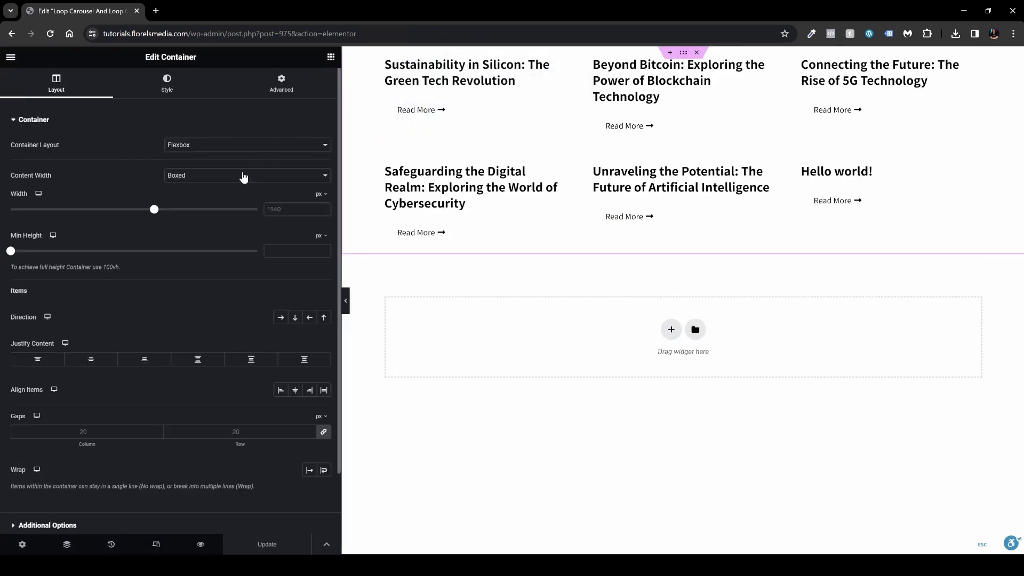
{"action": "left_click", "coordinate": [285, 94]}
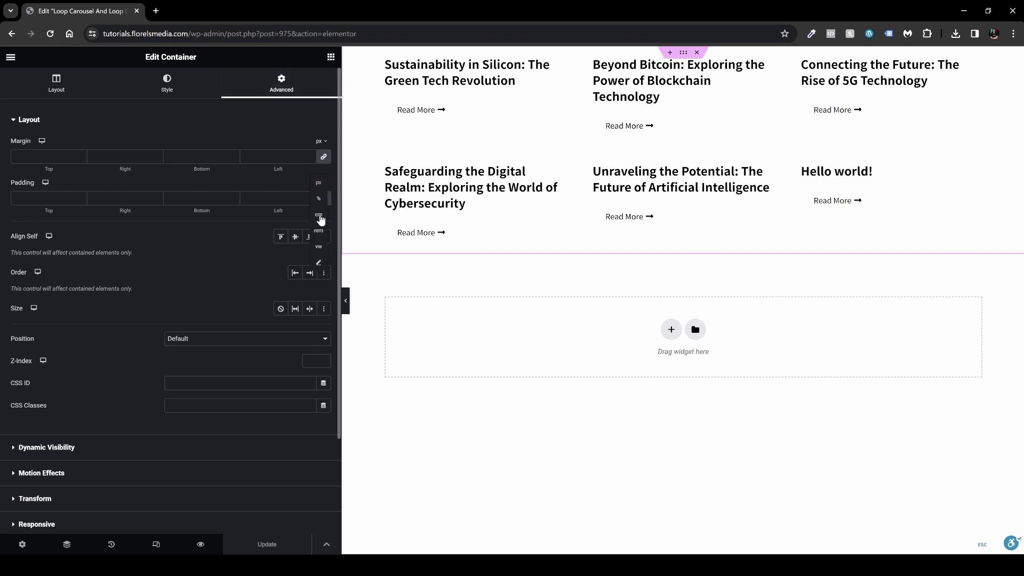
{"action": "left_click", "coordinate": [323, 200]}
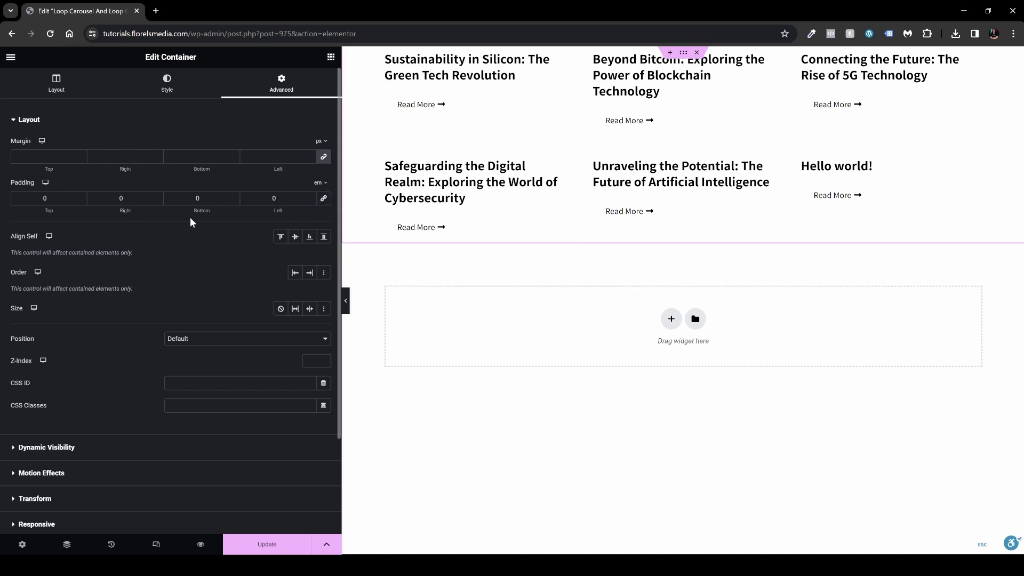
{"action": "type", "text": "2"}
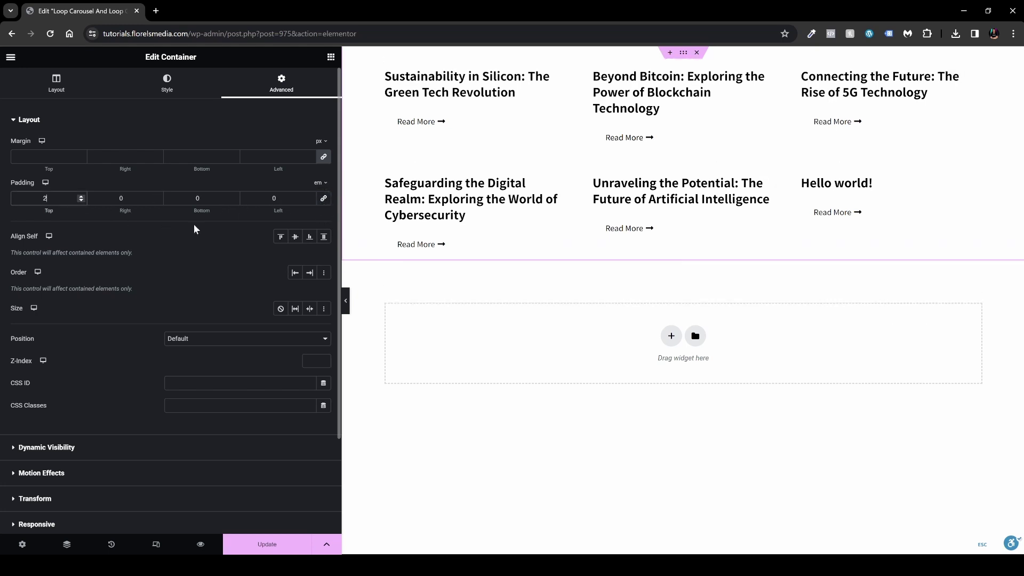
{"action": "left_click", "coordinate": [233, 197]}
{"action": "type", "text": "3"}
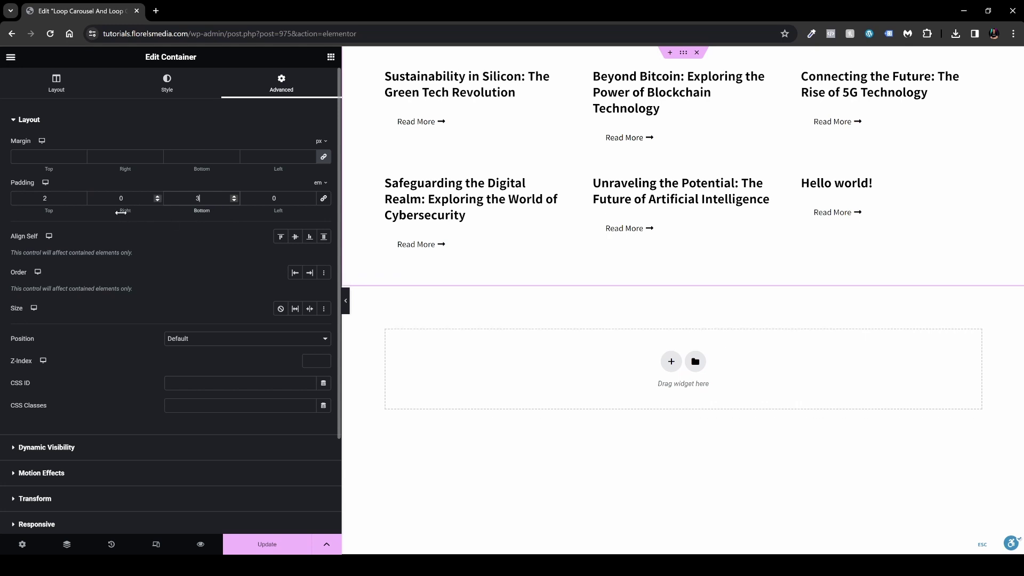
{"action": "left_click_drag", "start_coordinate": [121, 212], "coordinate": [181, 220]}
{"action": "left_click_drag", "start_coordinate": [277, 211], "coordinate": [280, 211]}
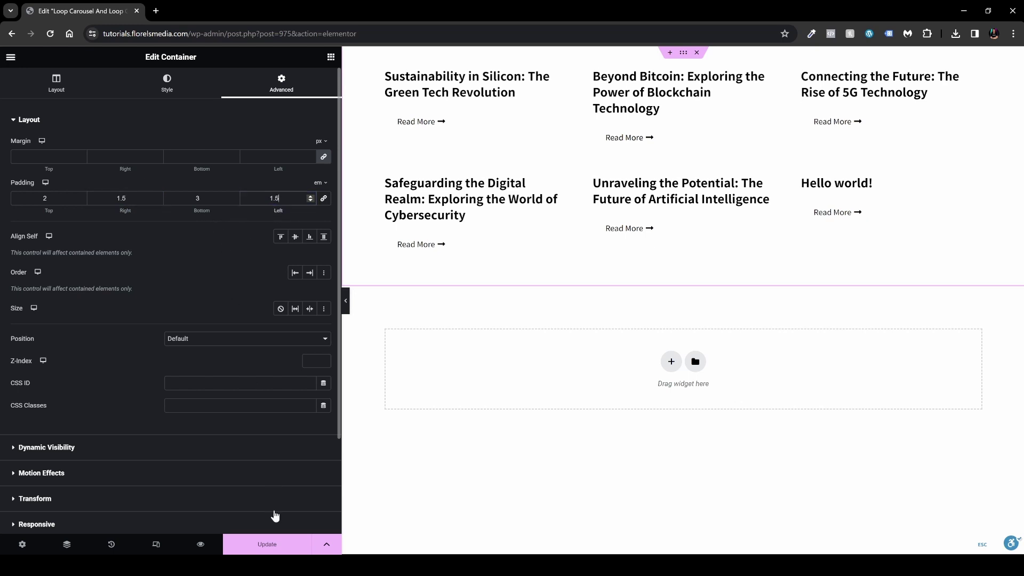
{"action": "left_click", "coordinate": [271, 549]}
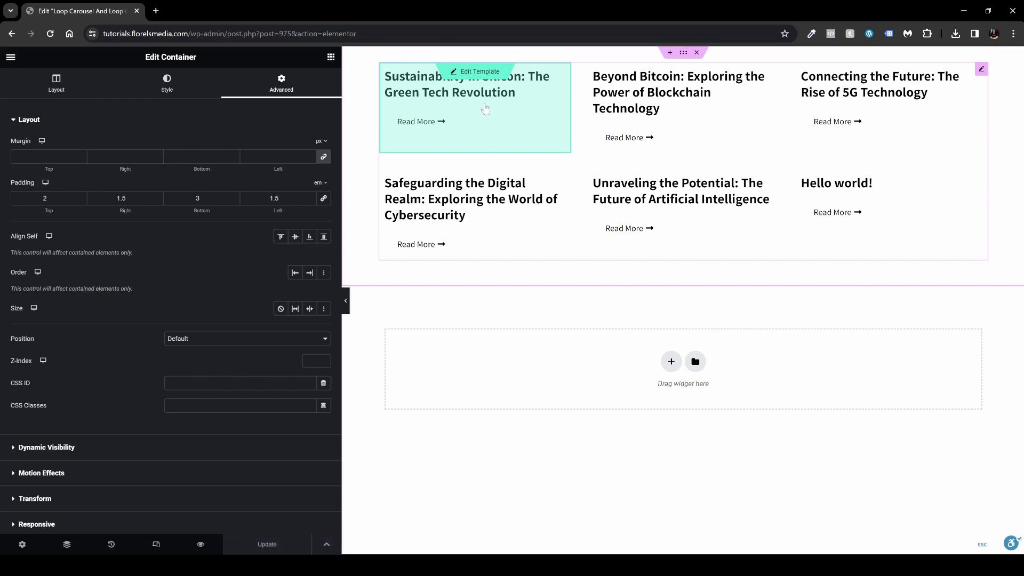
Try adding a Post Content widget between the title and the Read More button in the loop template, update it and return to the page
{"action": "left_click", "coordinate": [480, 72]}
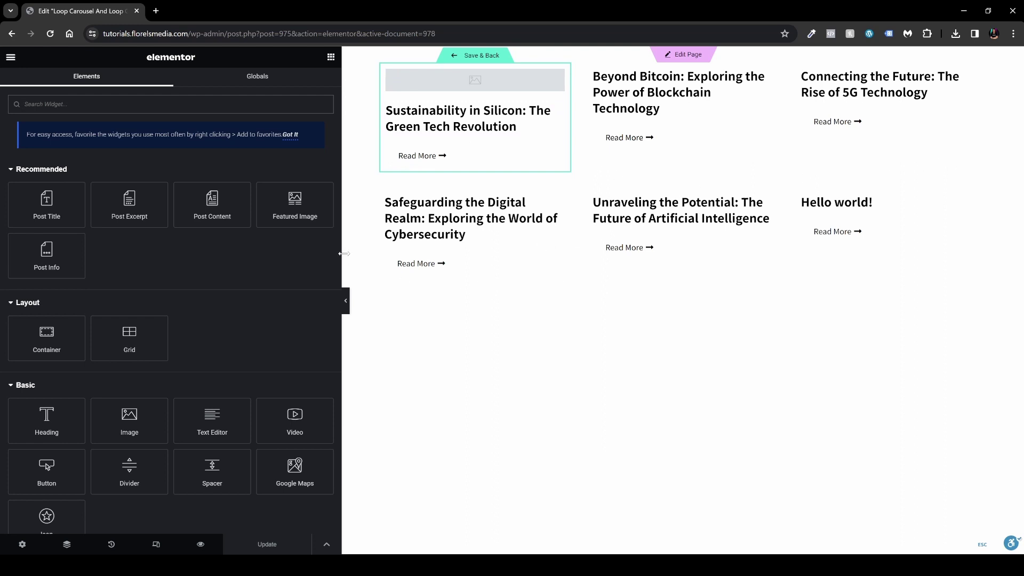
{"action": "left_click_drag", "start_coordinate": [217, 222], "coordinate": [445, 153]}
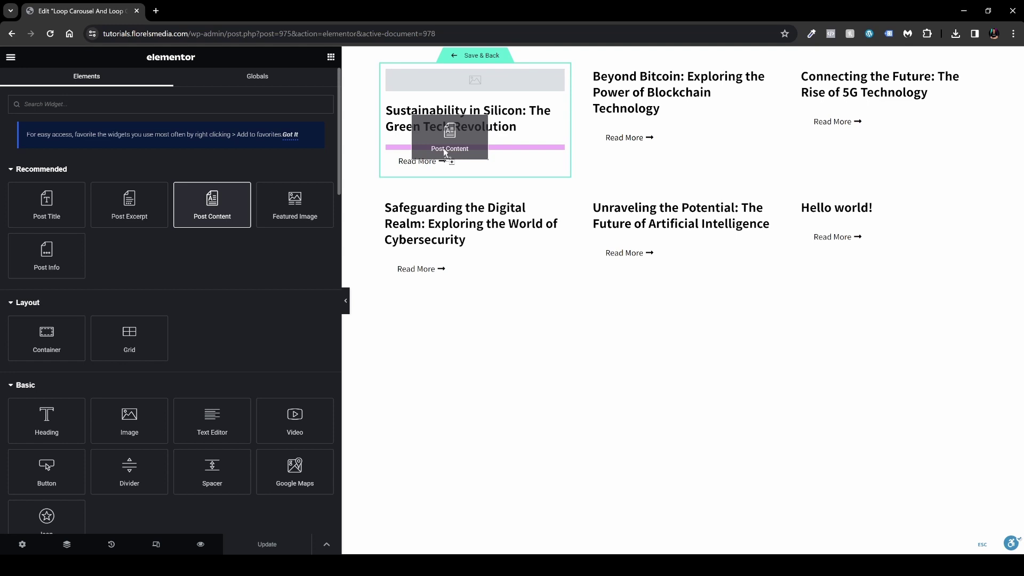
{"action": "left_click_drag", "start_coordinate": [445, 153], "coordinate": [469, 154]}
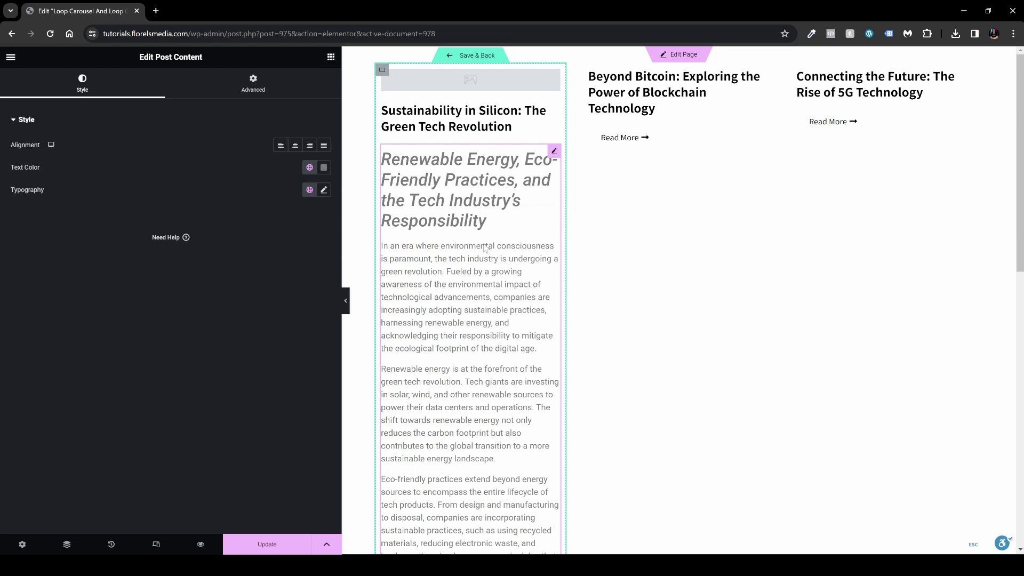
{"action": "left_click", "coordinate": [276, 552]}
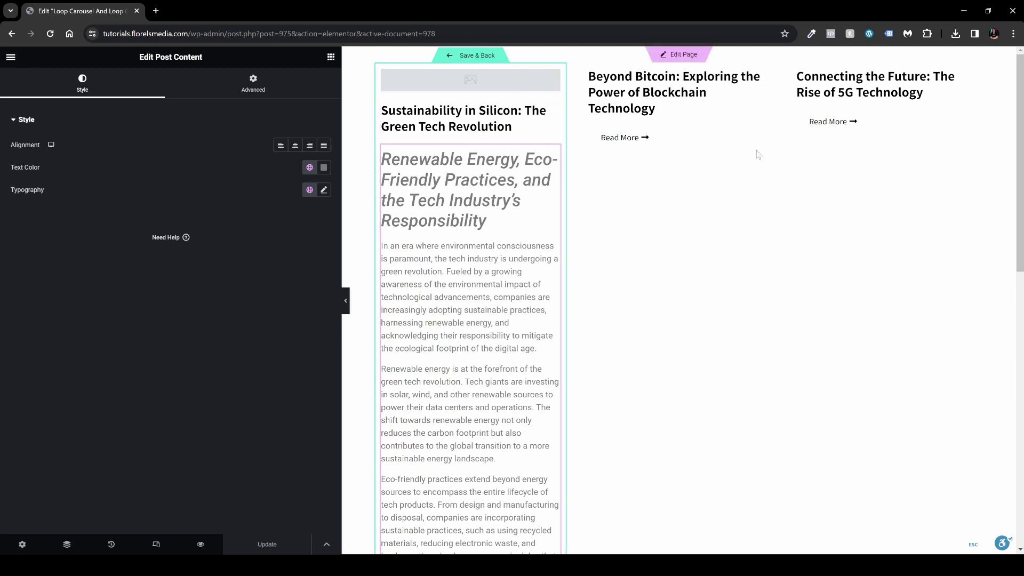
{"action": "left_click", "coordinate": [470, 57]}
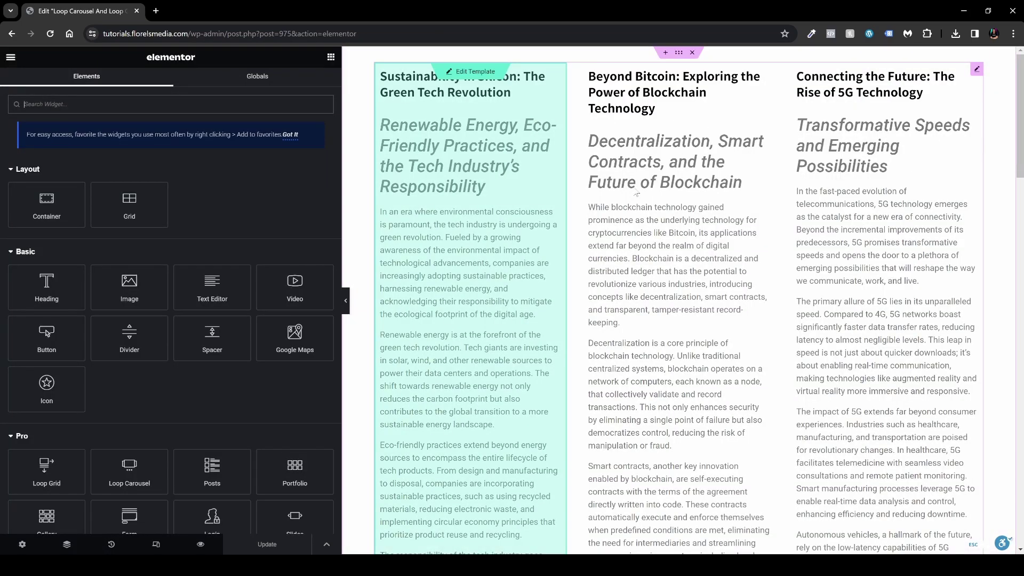
Review the full post content in the Loop Grid, delete the Post Content widget from the loop template, and save back to the page
{"action": "scroll", "coordinate": [636, 194], "scroll_direction": "down", "scroll_amount": 4}
{"action": "scroll", "coordinate": [613, 240], "scroll_direction": "up", "scroll_amount": 4}
{"action": "scroll", "coordinate": [573, 315], "scroll_direction": "down", "scroll_amount": 9}
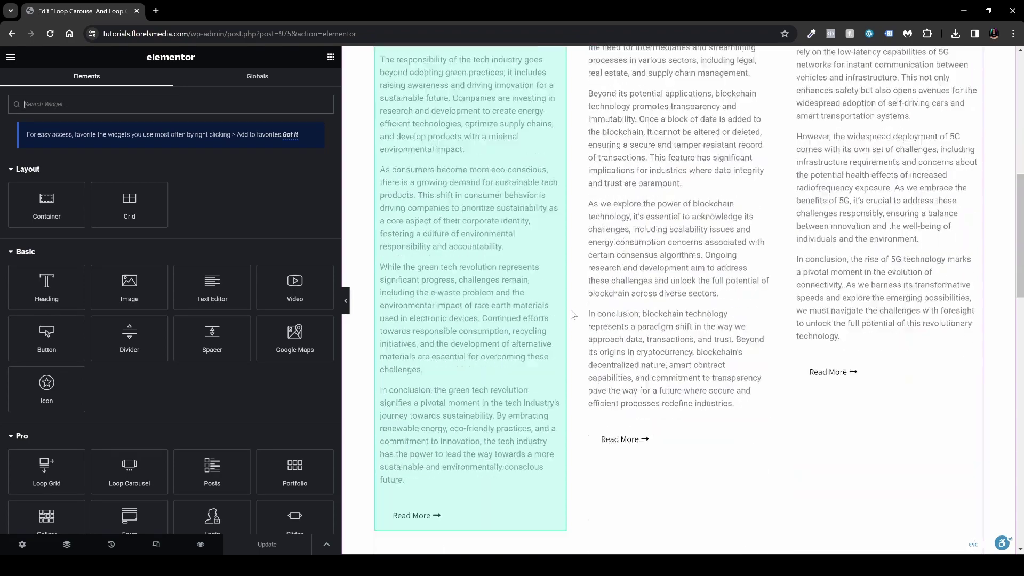
{"action": "scroll", "coordinate": [572, 314], "scroll_direction": "down", "scroll_amount": 8}
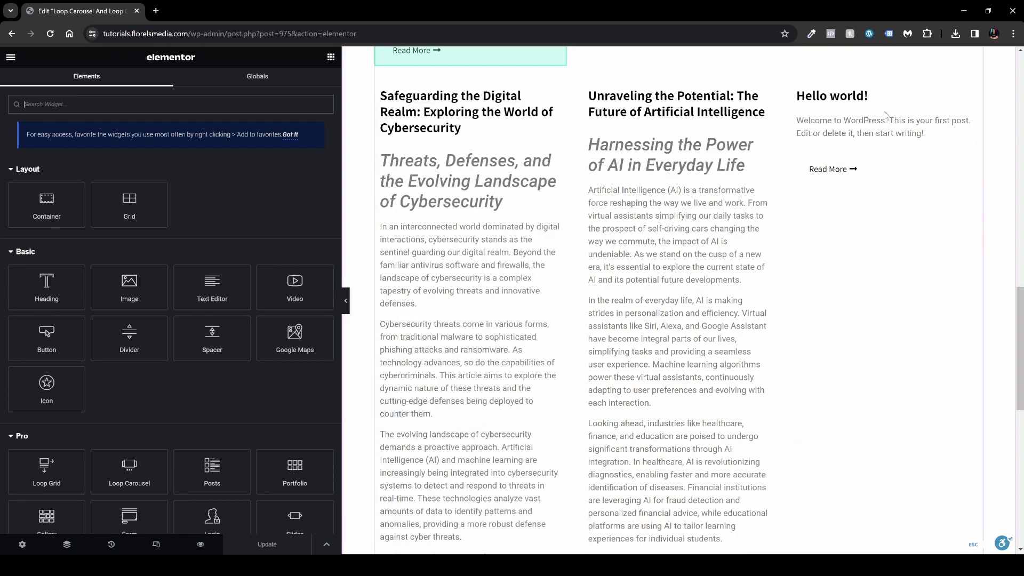
{"action": "scroll", "coordinate": [509, 233], "scroll_direction": "up", "scroll_amount": 1}
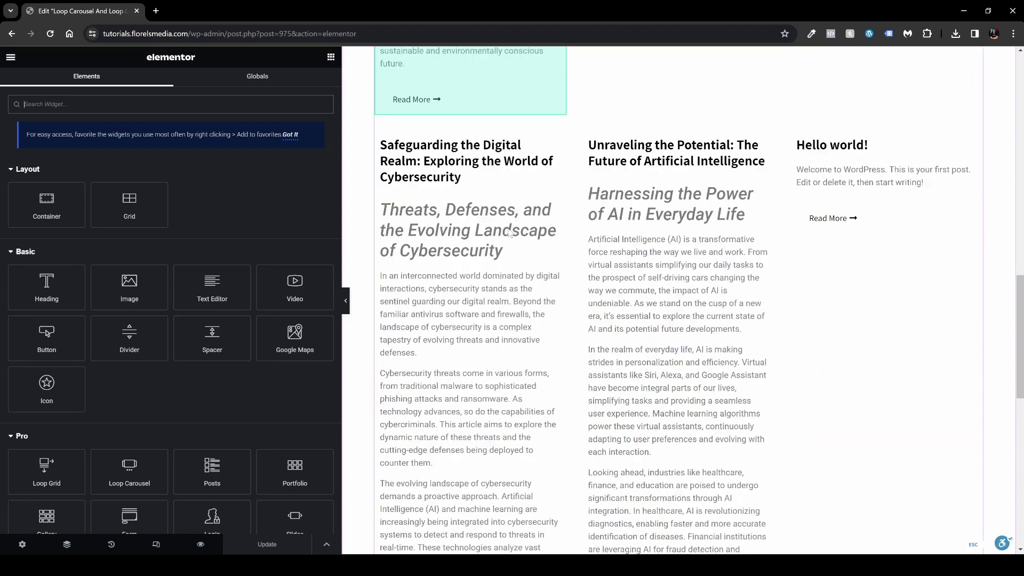
{"action": "scroll", "coordinate": [510, 233], "scroll_direction": "up", "scroll_amount": 10}
{"action": "left_click", "coordinate": [481, 78]}
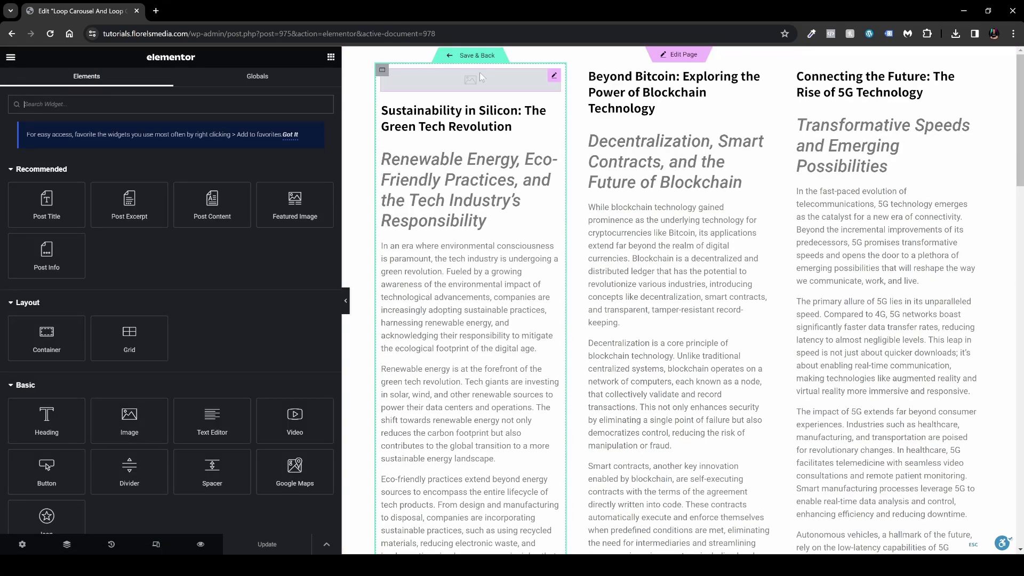
{"action": "right_click", "coordinate": [500, 220]}
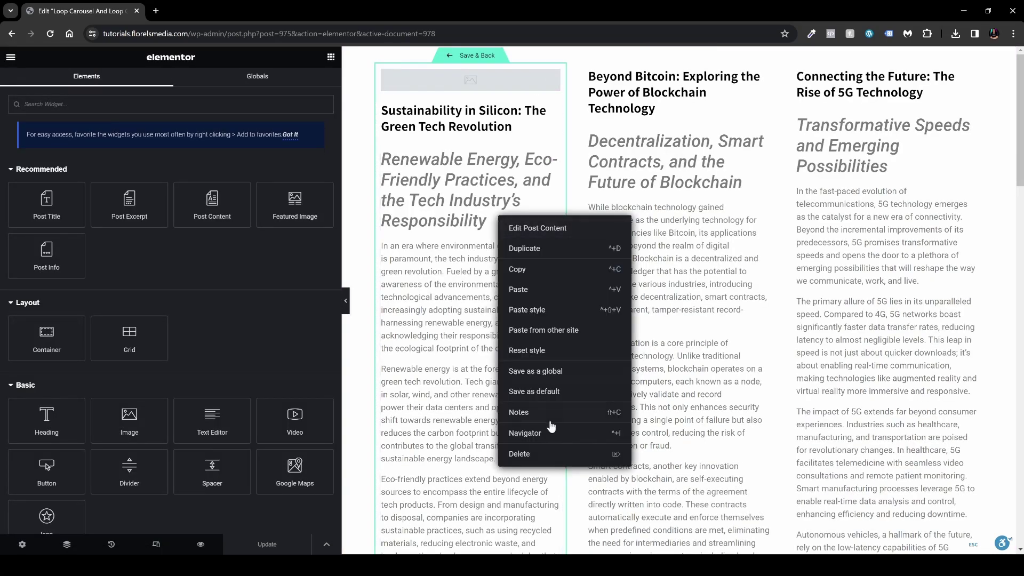
{"action": "left_click", "coordinate": [515, 455]}
{"action": "left_click", "coordinate": [466, 56]}
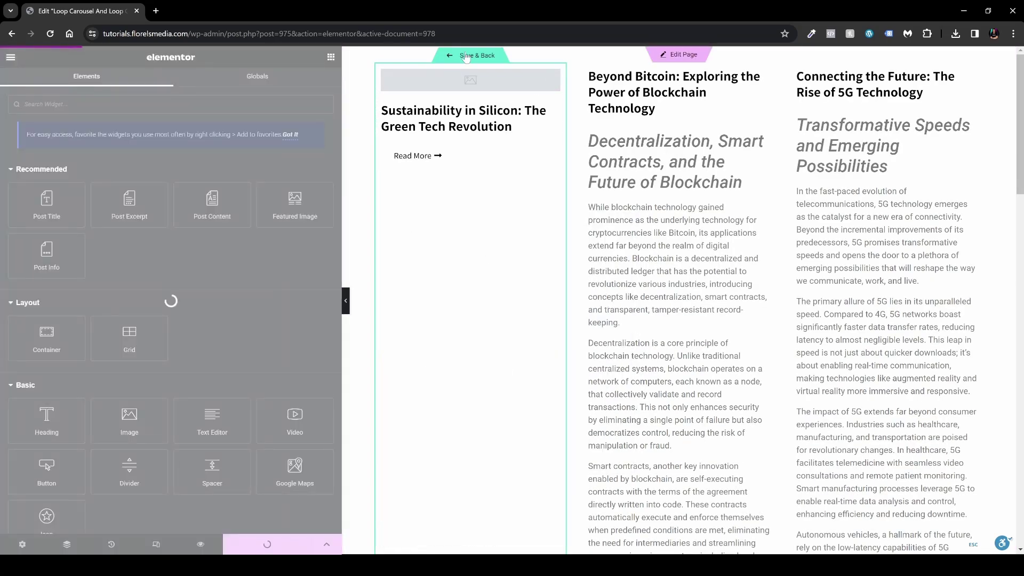